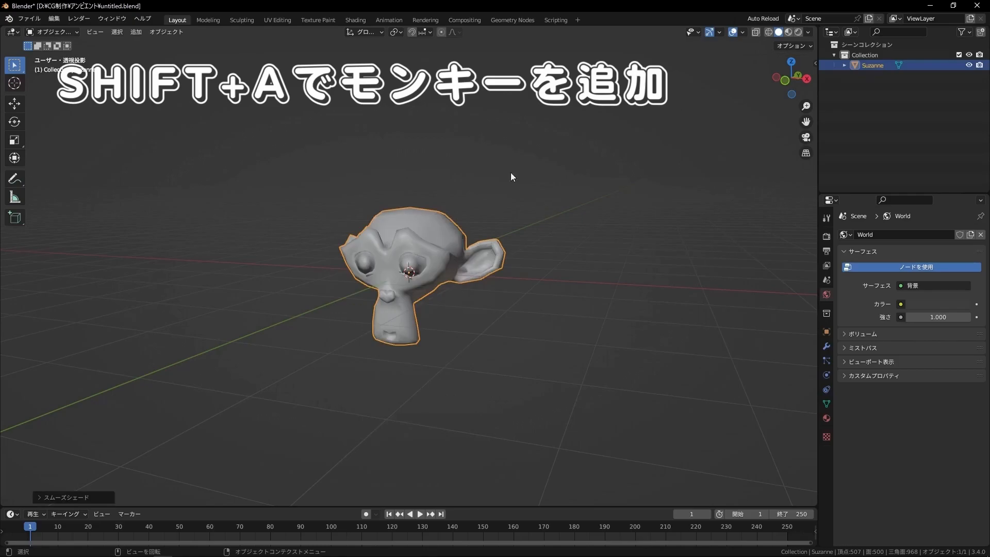
Switch to the Shading workspace and create a new material for the Suzanne monkey head
{"action": "left_click", "coordinate": [361, 21]}
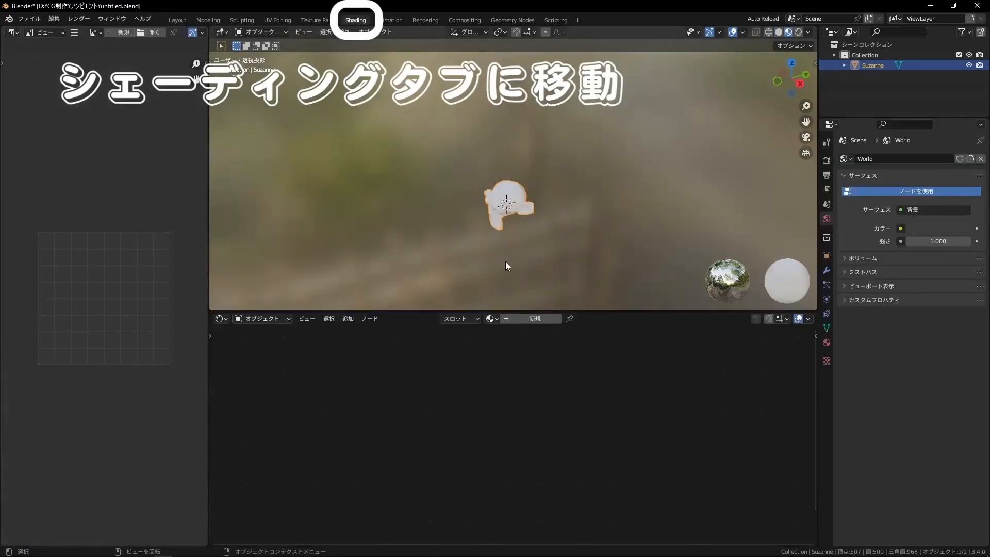
{"action": "middle_click_drag", "start_coordinate": [508, 223], "coordinate": [546, 304]}
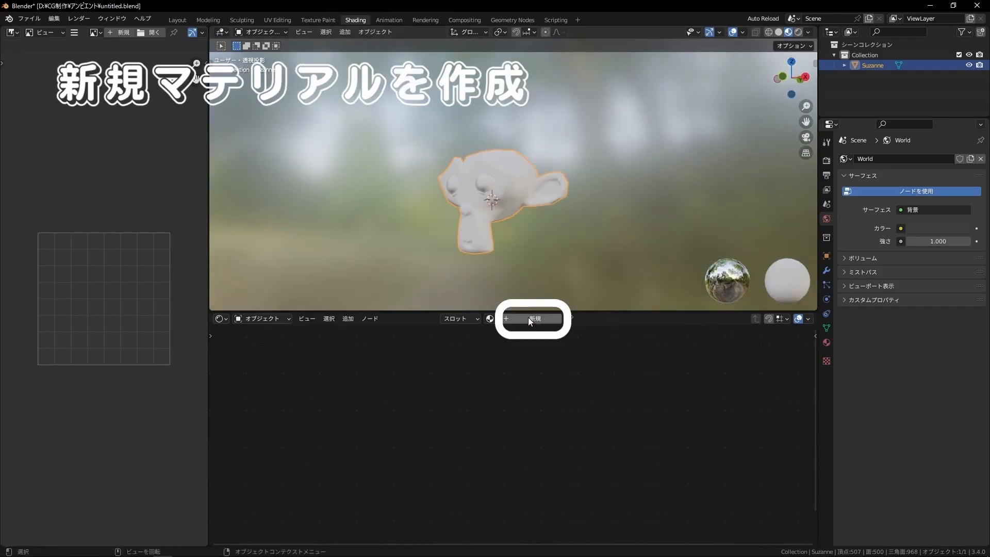
{"action": "left_click", "coordinate": [528, 318]}
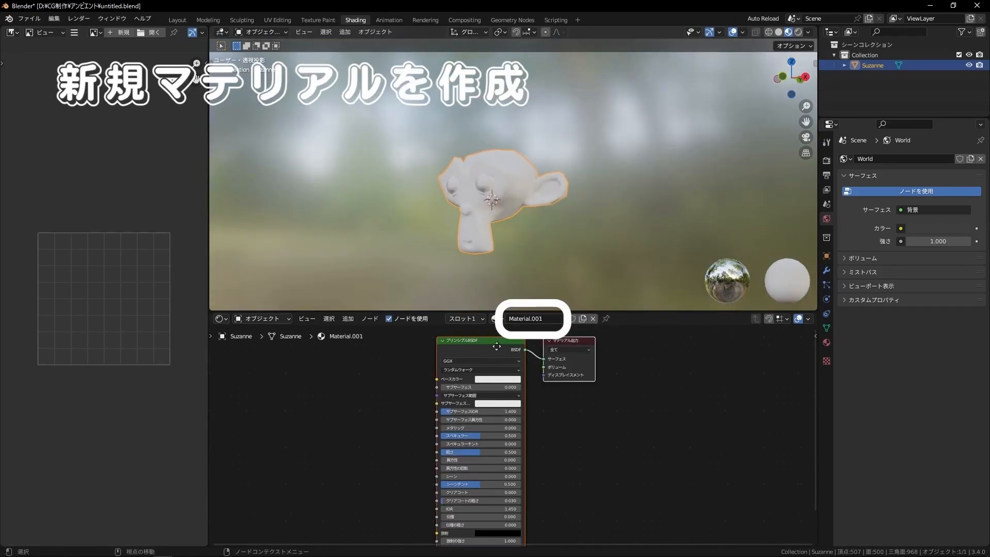
Enlarge the node editor area and add an Image Texture node (画像テクスチャ) to the left of the Principled BSDF node
{"action": "middle_click_drag", "start_coordinate": [488, 347], "coordinate": [574, 348]}
{"action": "middle_click_drag", "start_coordinate": [427, 367], "coordinate": [428, 384]}
{"action": "left_click_drag", "start_coordinate": [449, 310], "coordinate": [449, 226]}
{"action": "key", "text": "shift+a"}
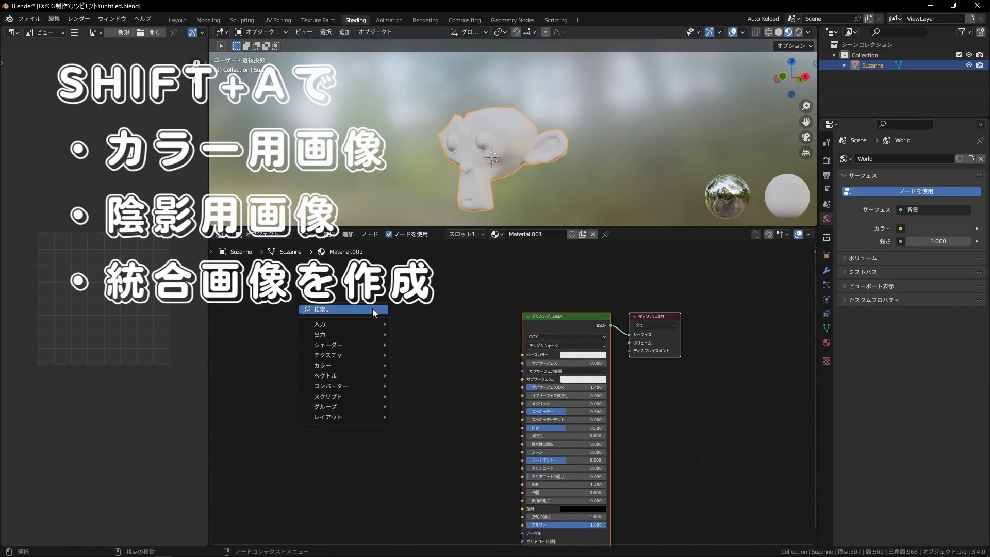
{"action": "left_click", "coordinate": [373, 308]}
{"action": "type", "text": "がぞう"}
{"action": "key", "text": "space"}
{"action": "key", "text": "Return"}
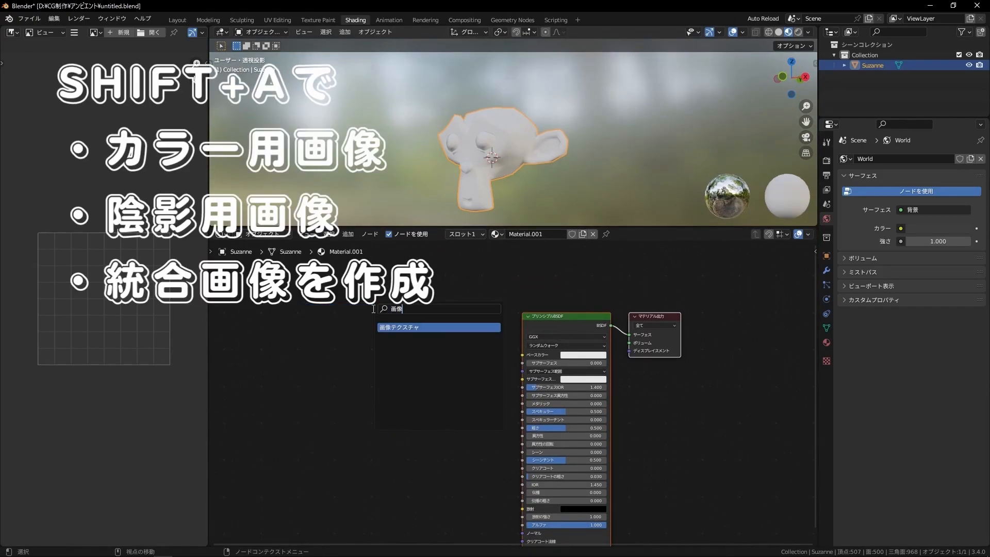
{"action": "key", "text": "Return"}
{"action": "left_click", "coordinate": [371, 314]}
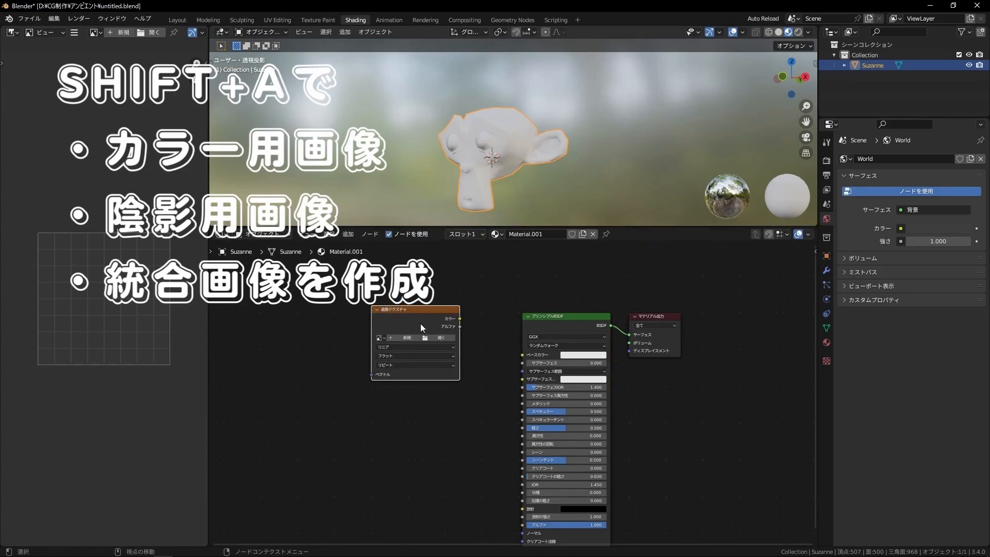
Duplicate the Image Texture node twice, placing the copies in a column below the original
{"action": "key", "text": "shift+d"}
{"action": "left_click", "coordinate": [420, 417]}
{"action": "middle_click_drag", "start_coordinate": [447, 356], "coordinate": [429, 291]}
{"action": "key", "text": "shift+d"}
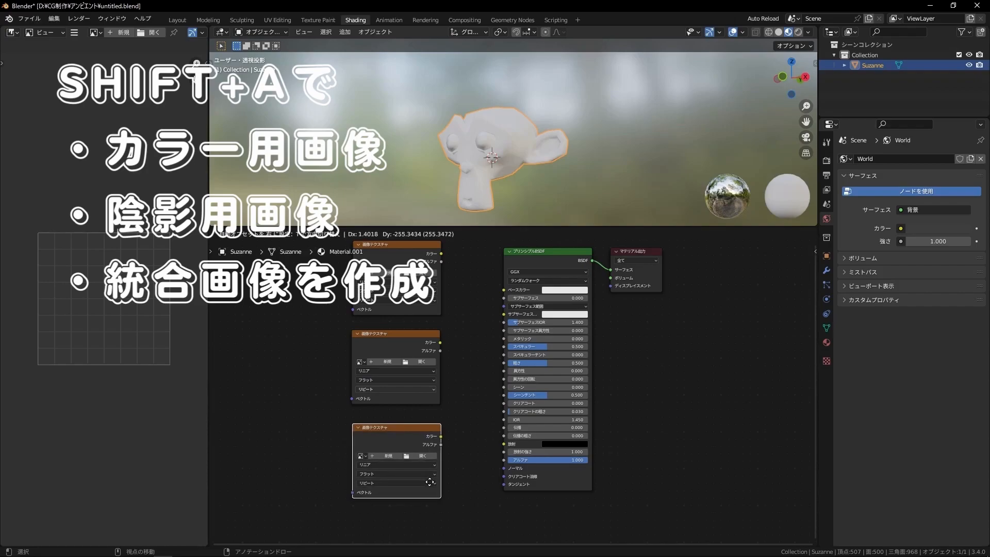
{"action": "left_click", "coordinate": [432, 479]}
{"action": "middle_click_drag", "start_coordinate": [488, 342], "coordinate": [491, 369]}
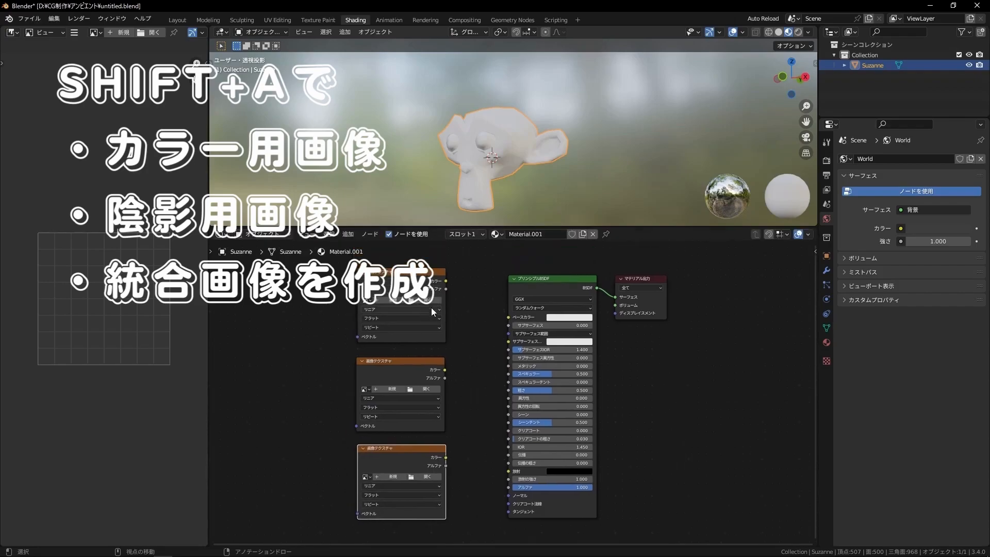
Create a new 1024 x 1024 px image named カラー情報 in the topmost Image Texture node
{"action": "scroll", "coordinate": [479, 321], "scroll_direction": "up", "scroll_amount": 2}
{"action": "left_click", "coordinate": [360, 291]}
{"action": "left_click", "coordinate": [392, 314]}
{"action": "left_click", "coordinate": [352, 355]}
{"action": "left_click", "coordinate": [385, 312]}
{"action": "type", "text": "kara"}
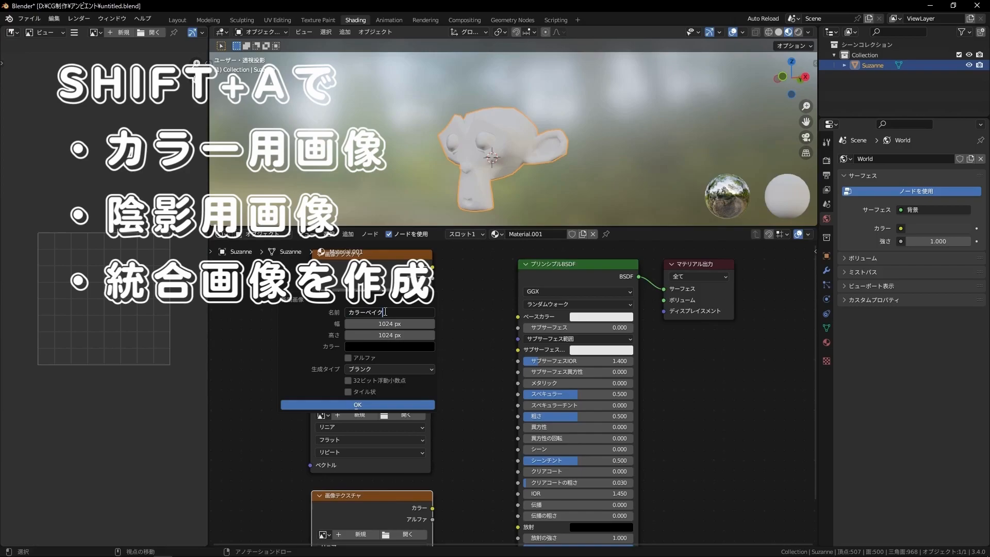
{"action": "type", "text": "-jouhou"}
{"action": "key", "text": "space"}
{"action": "key", "text": "Return"}
{"action": "left_click", "coordinate": [356, 403]}
Create a new 1024 x 1024 px image named 陰影情報 in the middle Image Texture node
{"action": "key", "text": "Home"}
{"action": "left_click_drag", "start_coordinate": [413, 360], "coordinate": [406, 363]}
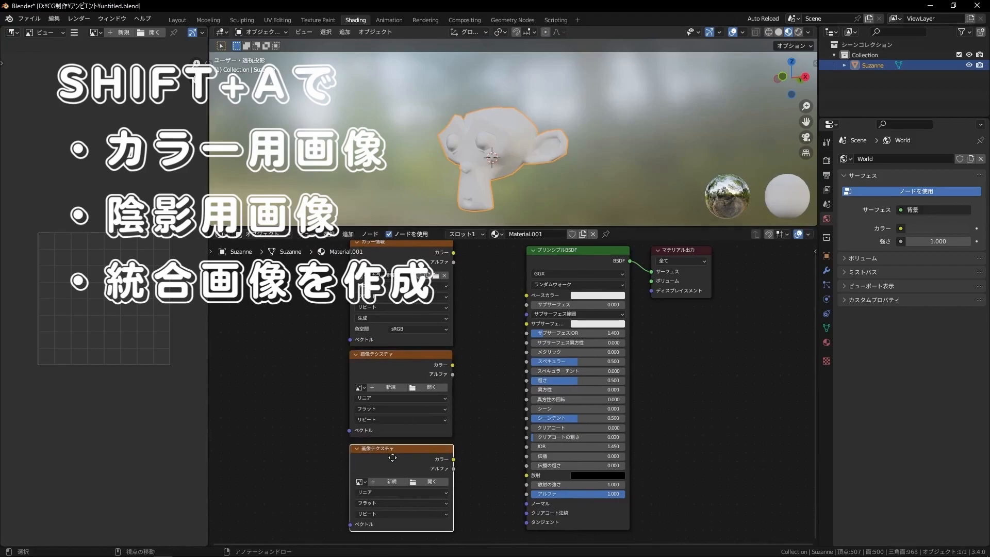
{"action": "left_click", "coordinate": [396, 387]}
{"action": "double_click", "coordinate": [418, 405]}
{"action": "type", "text": "kんえい"}
{"action": "key", "text": "space"}
{"action": "type", "text": "じょうほう"}
{"action": "key", "text": "space"}
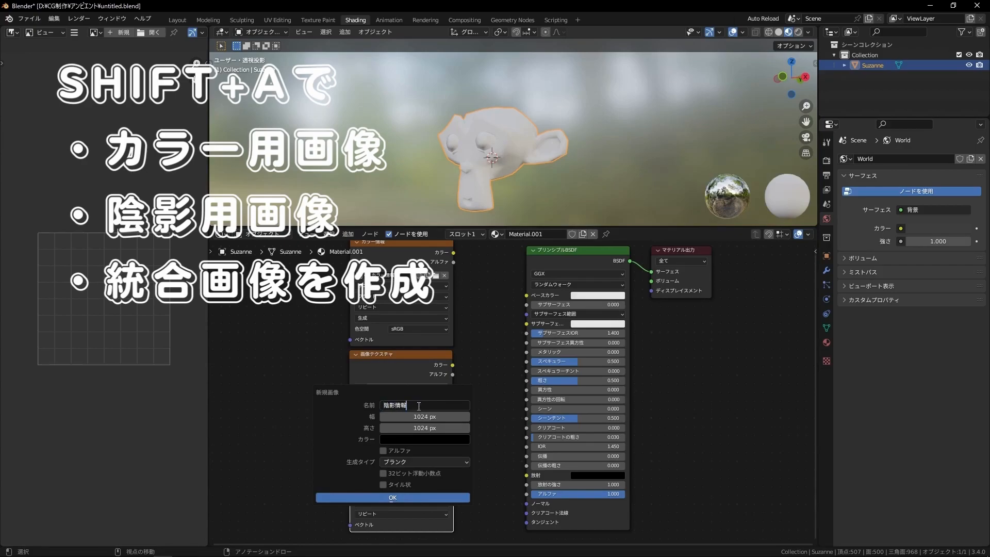
{"action": "left_click", "coordinate": [398, 497]}
Create a new 1024 x 1024 px image named 統合情報 in the lowest Image Texture node and save the file
{"action": "left_click_drag", "start_coordinate": [389, 456], "coordinate": [385, 480]}
{"action": "middle_click_drag", "start_coordinate": [462, 451], "coordinate": [463, 401]}
{"action": "left_click", "coordinate": [389, 455]}
{"action": "left_click", "coordinate": [417, 451]}
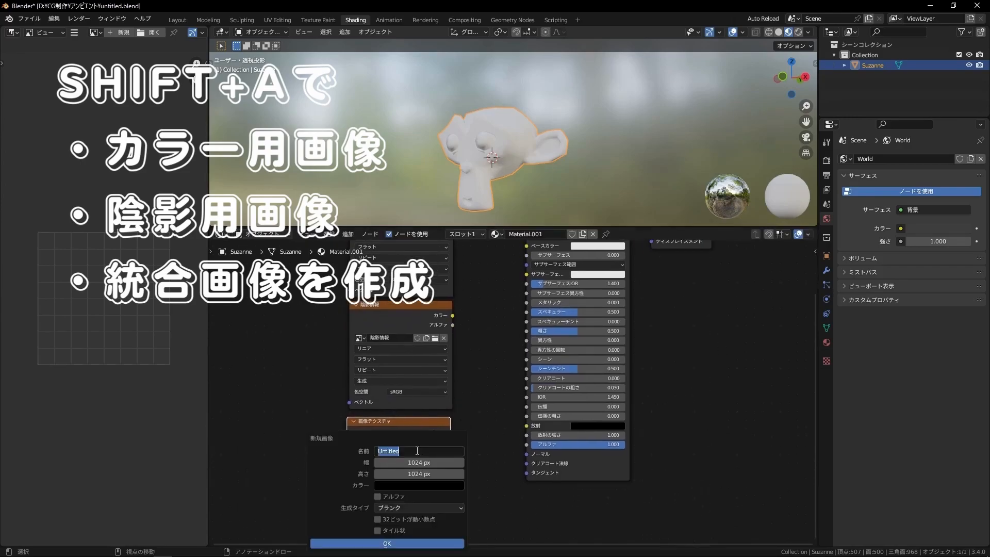
{"action": "type", "text": "とうこ"}
{"action": "key", "text": "space"}
{"action": "left_click", "coordinate": [387, 542]}
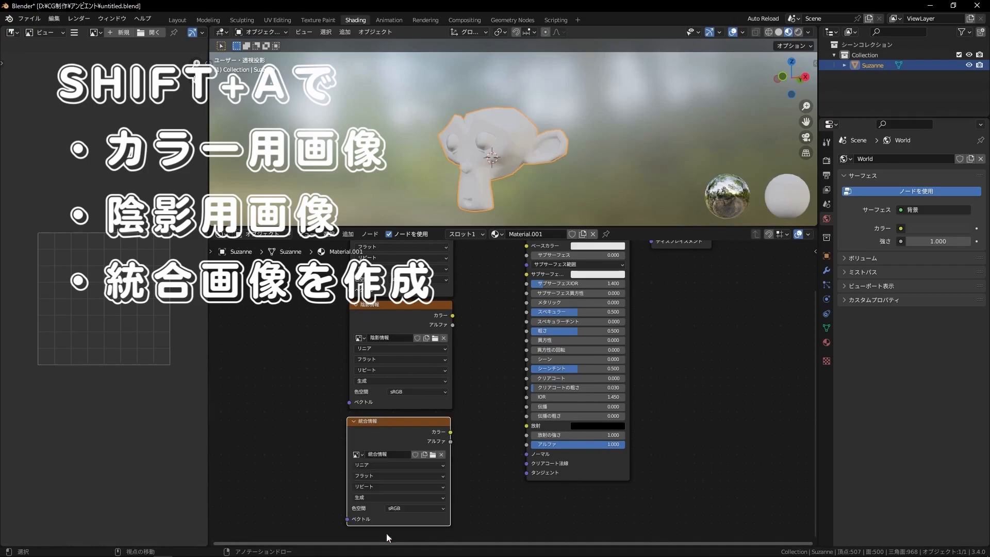
{"action": "key", "text": "ctrl+s"}
Make the カラー情報 image node active and set the Principled BSDF's base color to bright blue
{"action": "scroll", "coordinate": [386, 436], "scroll_direction": "down", "scroll_amount": 1}
{"action": "middle_click_drag", "start_coordinate": [469, 346], "coordinate": [447, 407]}
{"action": "middle_click_drag", "start_coordinate": [470, 311], "coordinate": [450, 332]}
{"action": "left_click", "coordinate": [367, 296]}
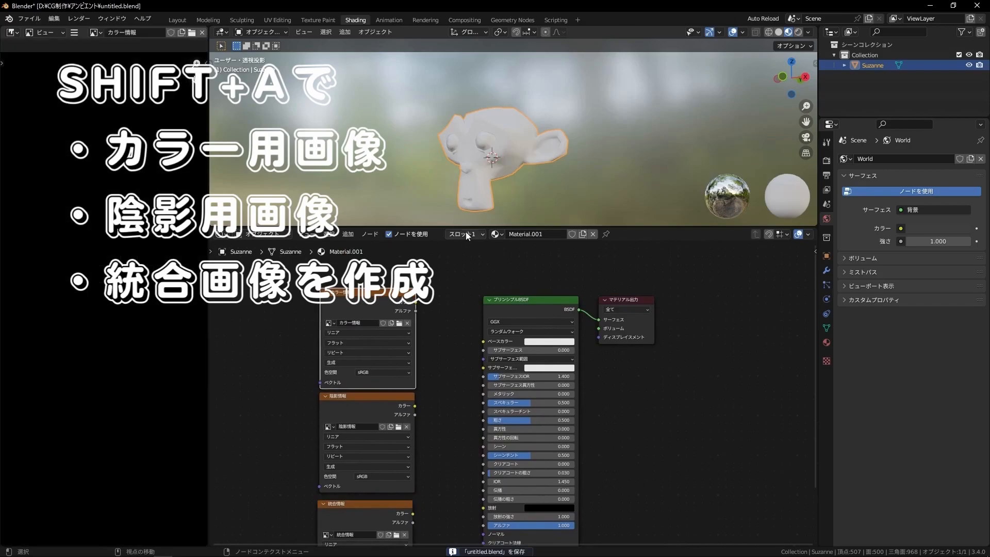
{"action": "left_click", "coordinate": [540, 341]}
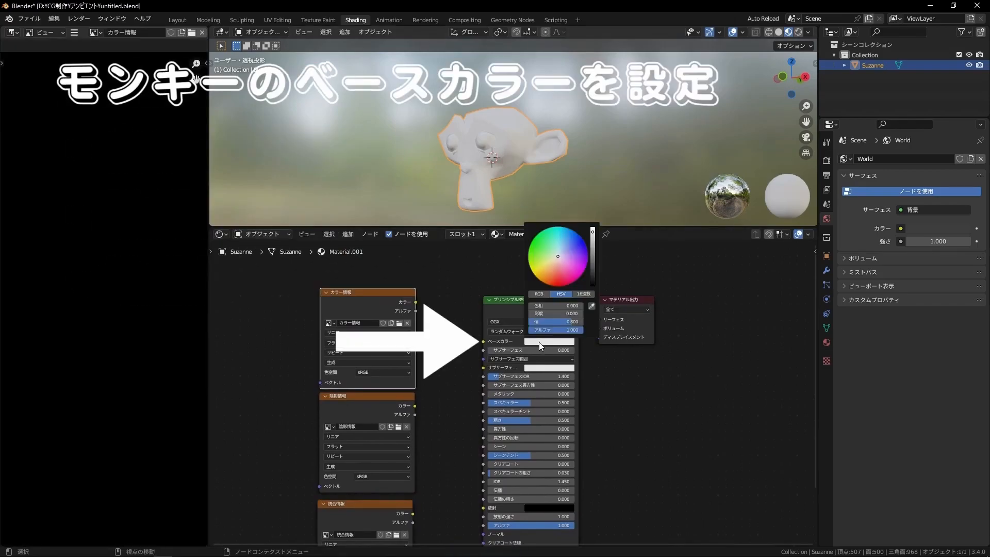
{"action": "left_click_drag", "start_coordinate": [567, 247], "coordinate": [569, 233]}
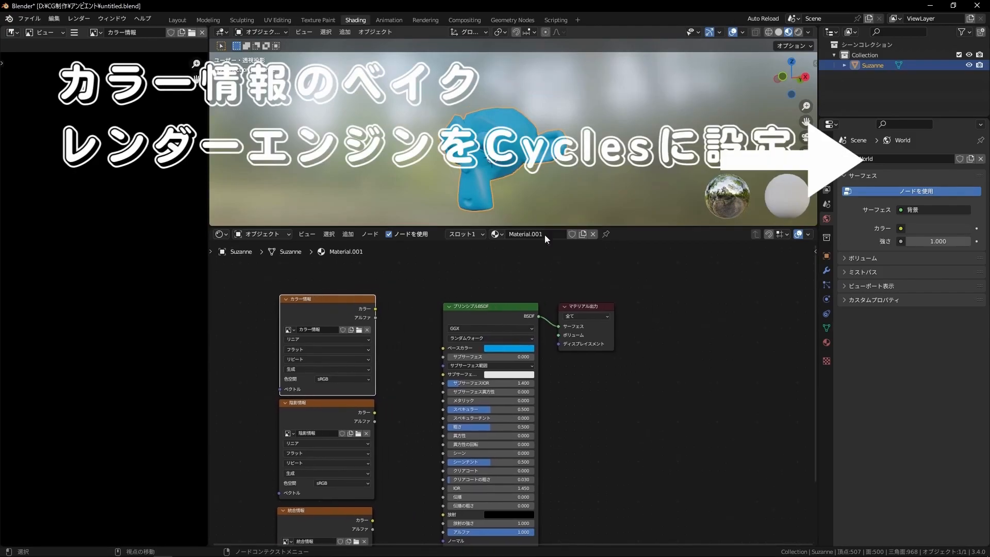
Set the render engine to Cycles with GPU compute (GPU演算) as the device, and enable viewport denoising
{"action": "left_click", "coordinate": [827, 161]}
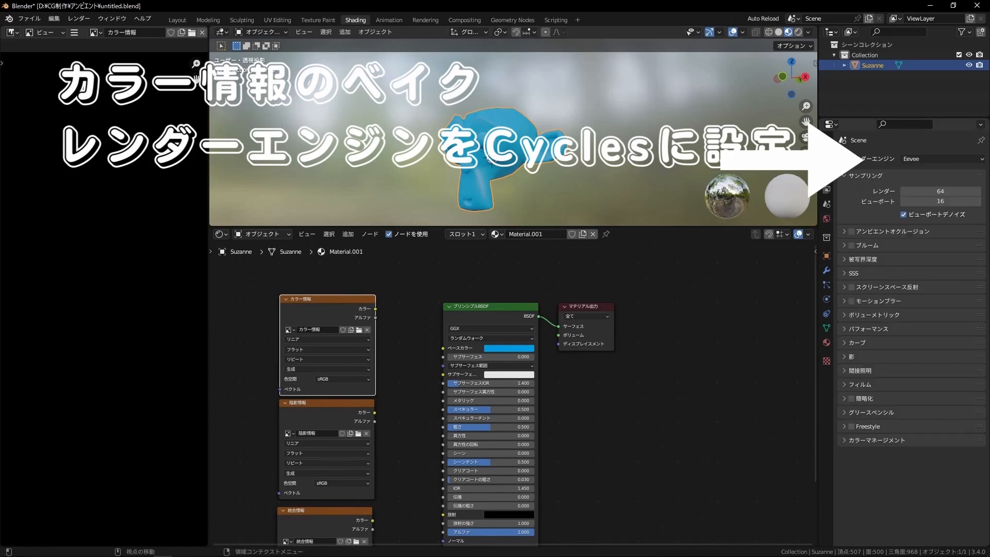
{"action": "left_click", "coordinate": [926, 157]}
{"action": "left_click", "coordinate": [922, 194]}
{"action": "left_click", "coordinate": [916, 184]}
{"action": "left_click", "coordinate": [920, 206]}
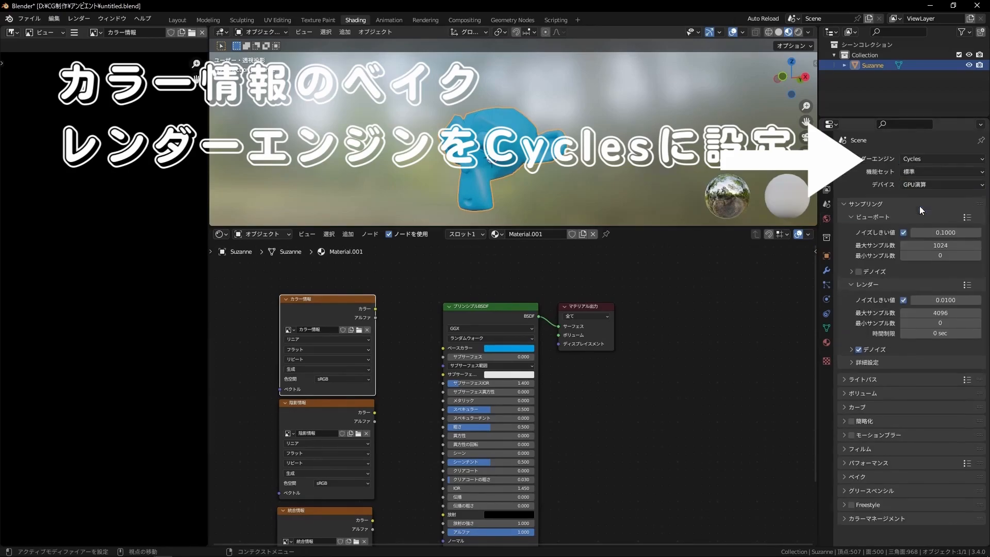
{"action": "left_click", "coordinate": [845, 201]}
{"action": "left_click", "coordinate": [844, 201]}
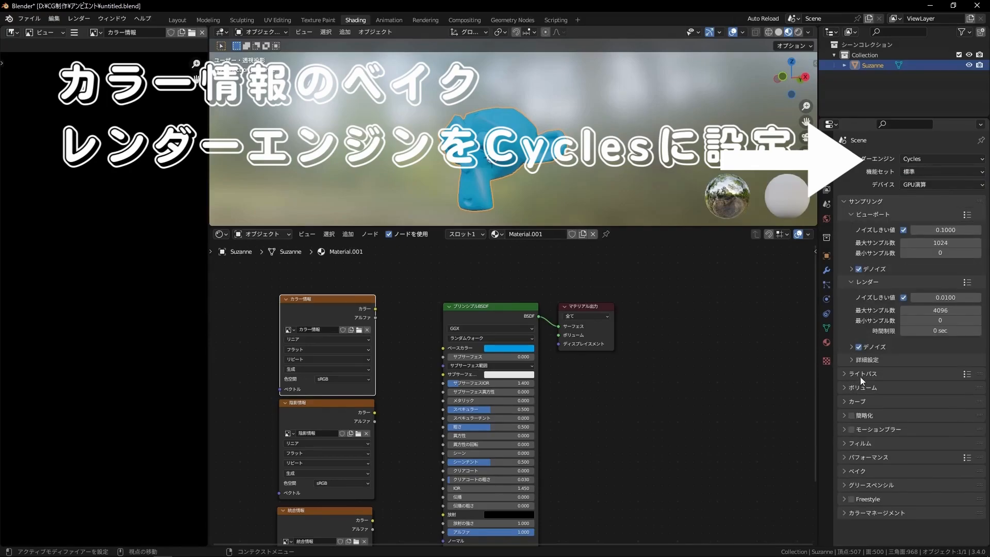
Set the bake type to Diffuse (ディフューズ) with direct and indirect lighting off, so only Color contributes
{"action": "left_click", "coordinate": [844, 470]}
{"action": "scroll", "coordinate": [867, 450], "scroll_direction": "down", "scroll_amount": 8}
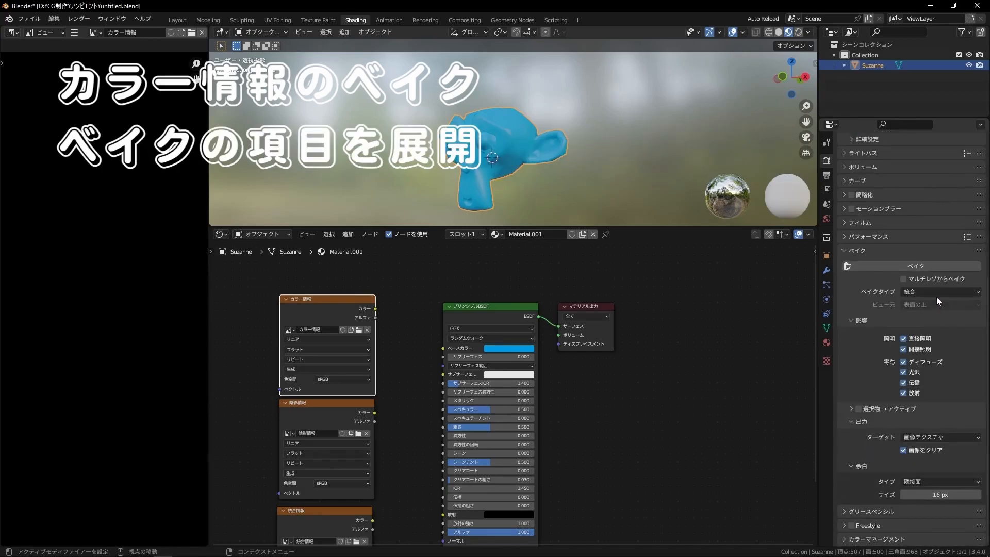
{"action": "left_click", "coordinate": [936, 292]}
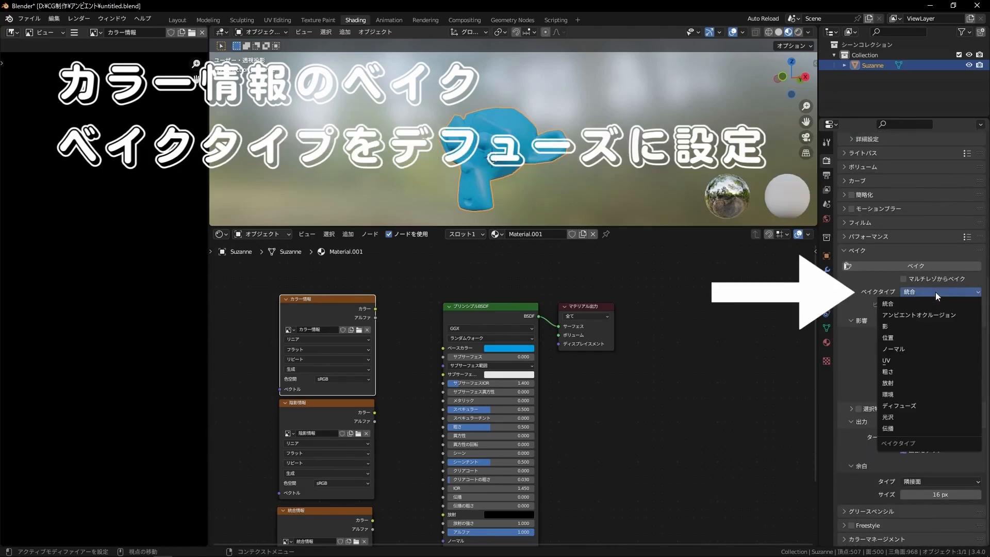
{"action": "left_click", "coordinate": [900, 405]}
{"action": "left_click", "coordinate": [903, 371]}
{"action": "left_click", "coordinate": [903, 382]}
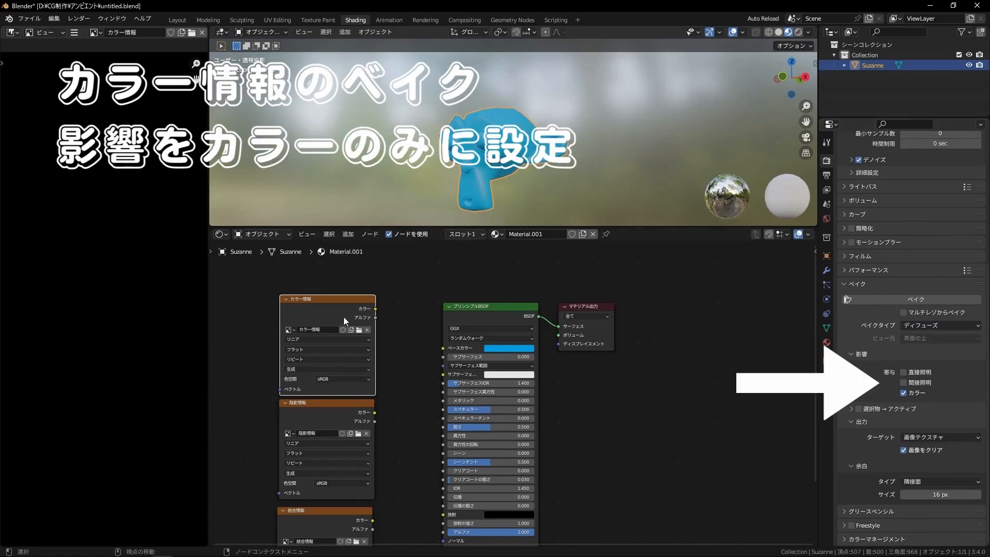
Bake the diffuse color into the カラー情報 image and save the baked texture as an image file
{"action": "left_click", "coordinate": [901, 298]}
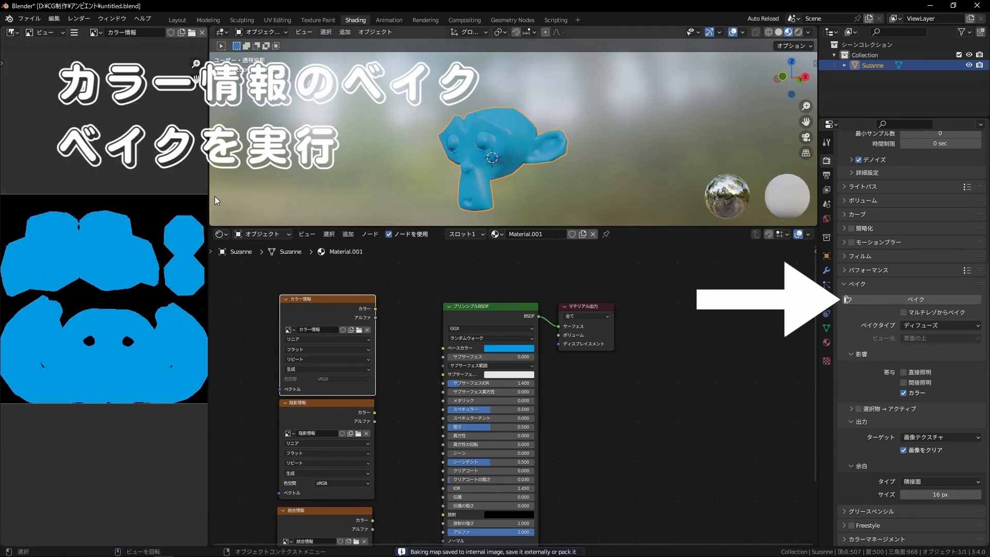
{"action": "left_click_drag", "start_coordinate": [209, 197], "coordinate": [276, 197]}
{"action": "scroll", "coordinate": [143, 150], "scroll_direction": "up", "scroll_amount": 1}
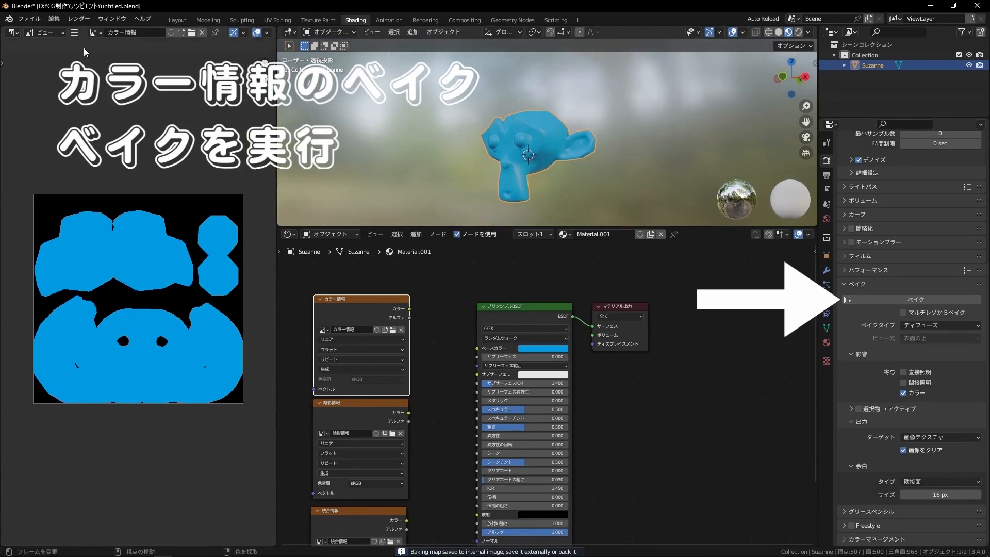
{"action": "left_click", "coordinate": [75, 33]}
{"action": "mouse_move", "coordinate": [83, 53]}
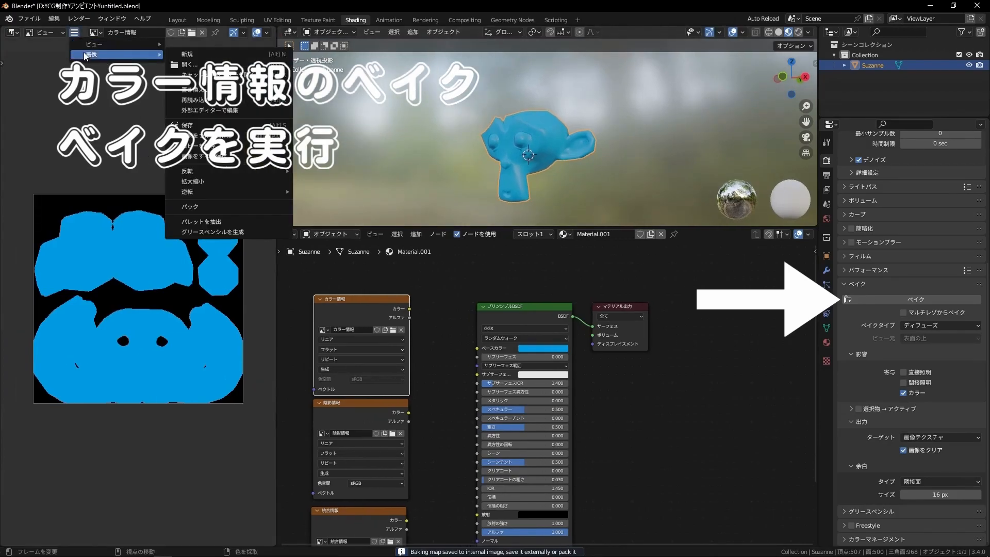
{"action": "left_click", "coordinate": [190, 127]}
{"action": "left_click", "coordinate": [655, 423]}
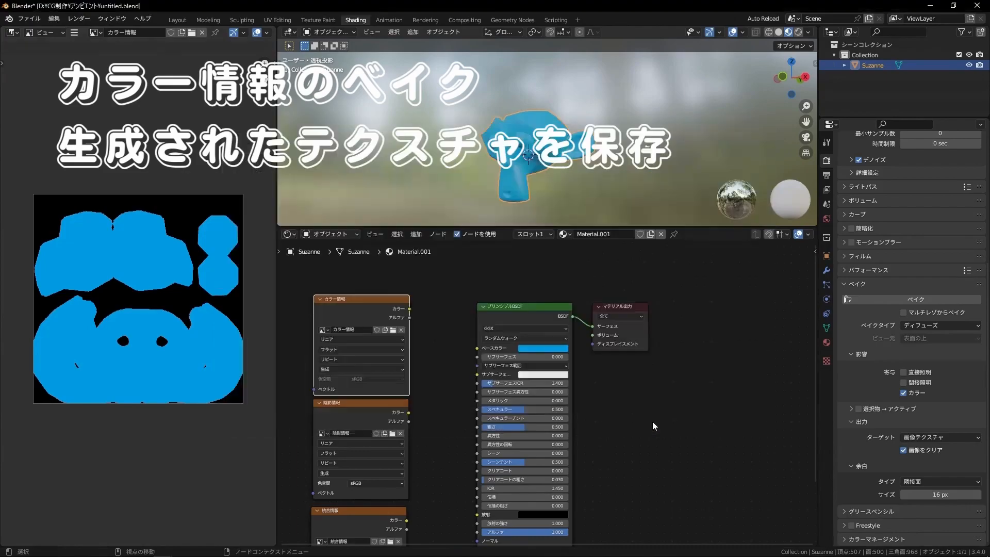
Space out the upper image nodes vertically and make the 陰影情報 node active as the bake target
{"action": "middle_click_drag", "start_coordinate": [464, 345], "coordinate": [487, 373]}
{"action": "left_click_drag", "start_coordinate": [384, 325], "coordinate": [381, 288]}
{"action": "middle_click_drag", "start_coordinate": [453, 342], "coordinate": [431, 306]}
{"action": "left_click_drag", "start_coordinate": [379, 391], "coordinate": [379, 381]}
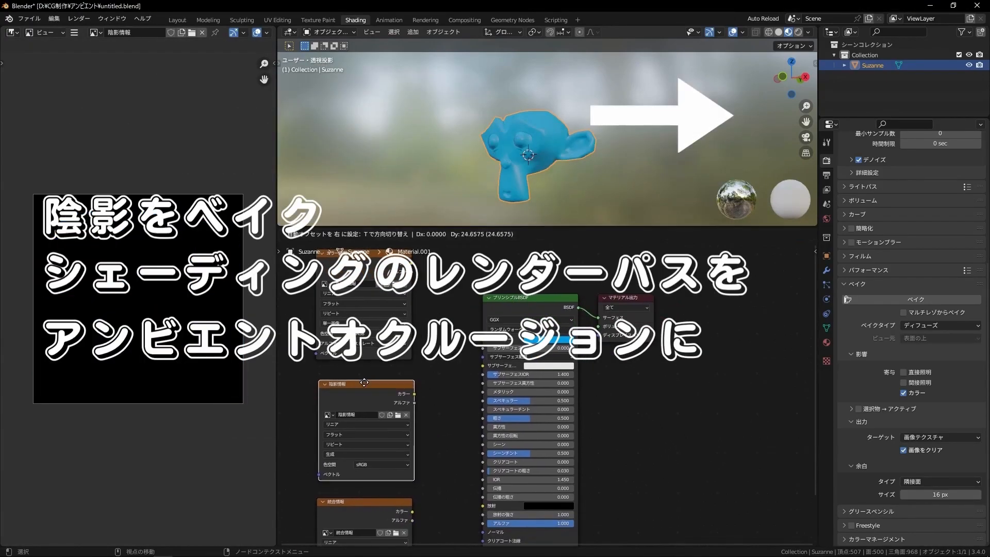
Switch the 3D viewport to rendered shading with the Ambient Occlusion (アンビエントオクルージョン) render pass, and view the monkey from the front
{"action": "left_click", "coordinate": [798, 32]}
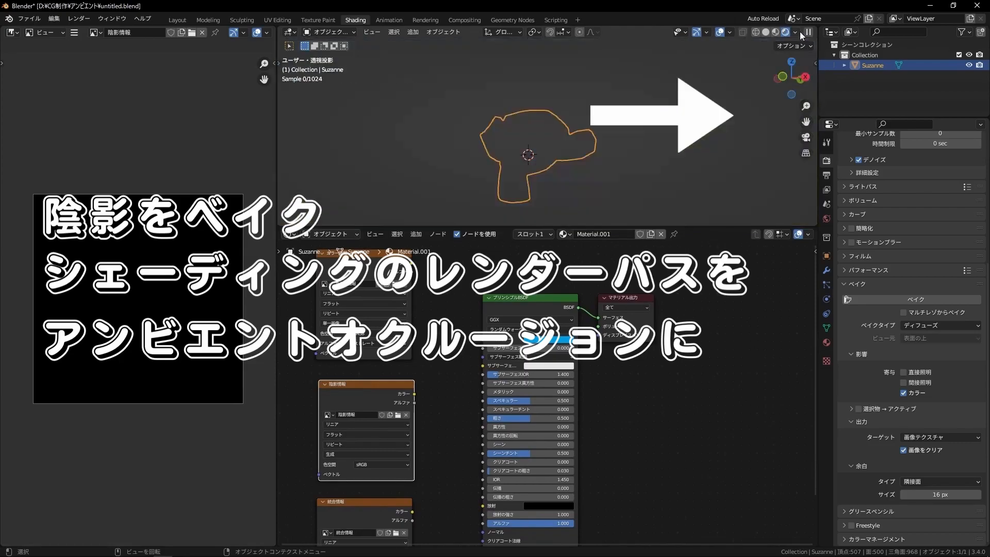
{"action": "left_click", "coordinate": [796, 32]}
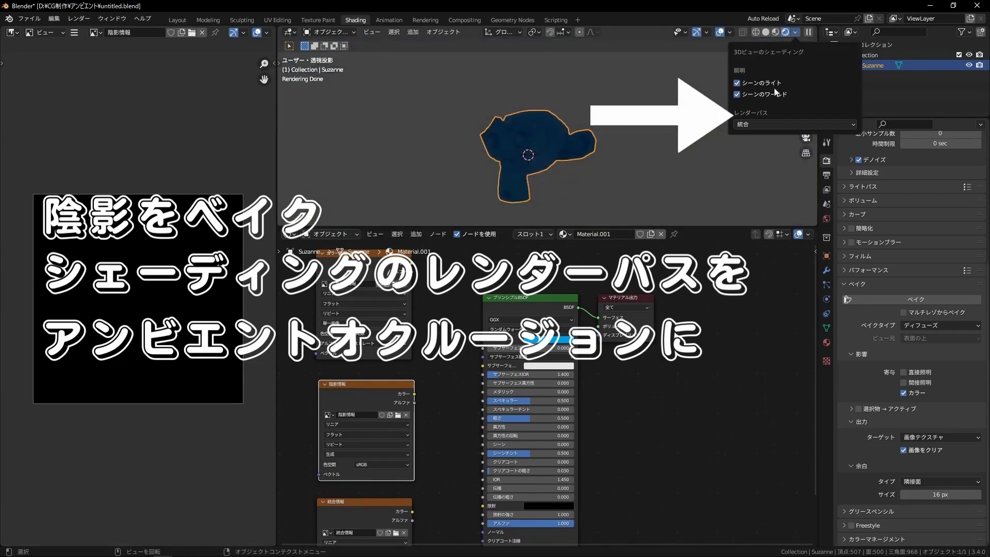
{"action": "left_click", "coordinate": [760, 123]}
{"action": "left_click", "coordinate": [579, 184]}
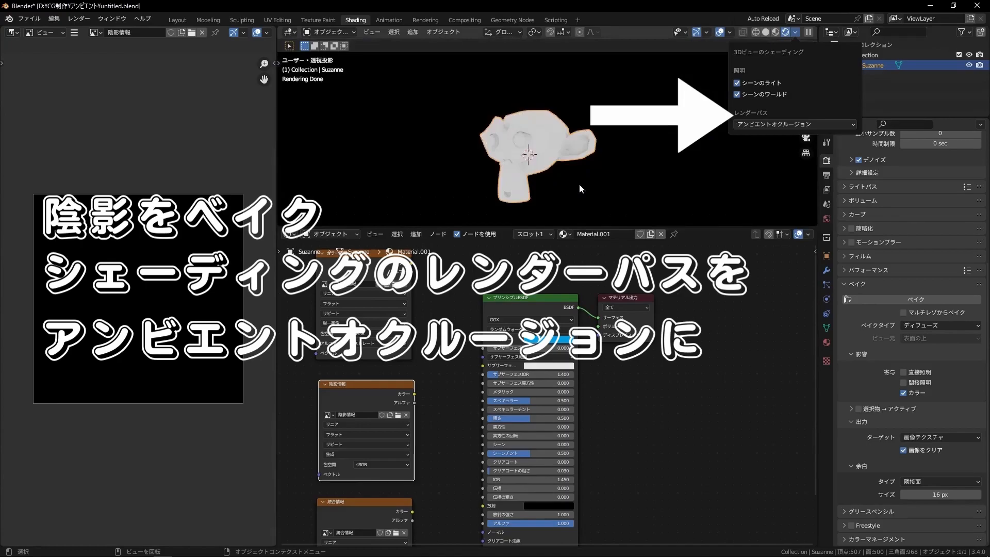
{"action": "mouse_move", "coordinate": [607, 156]}
{"action": "middle_mouse_down"}
{"action": "mouse_move", "coordinate": [624, 161]}
{"action": "mouse_move", "coordinate": [548, 127]}
{"action": "mouse_move", "coordinate": [571, 155]}
{"action": "mouse_move", "coordinate": [608, 156]}
{"action": "middle_mouse_up"}
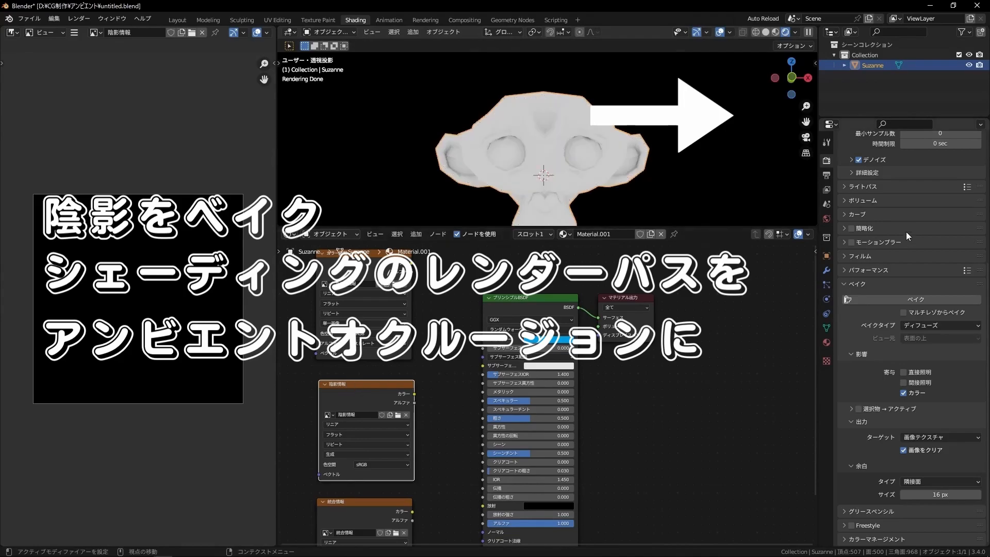
Set the bake type to Ambient Occlusion (アンビエントオクルージョン) and bake it into the 陰影情報 image
{"action": "left_click", "coordinate": [924, 325]}
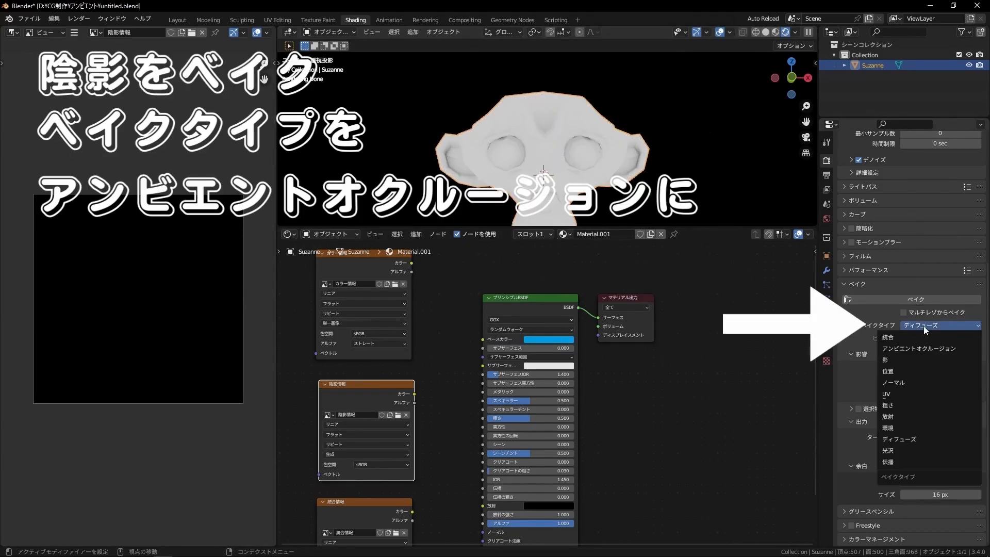
{"action": "left_click", "coordinate": [914, 349]}
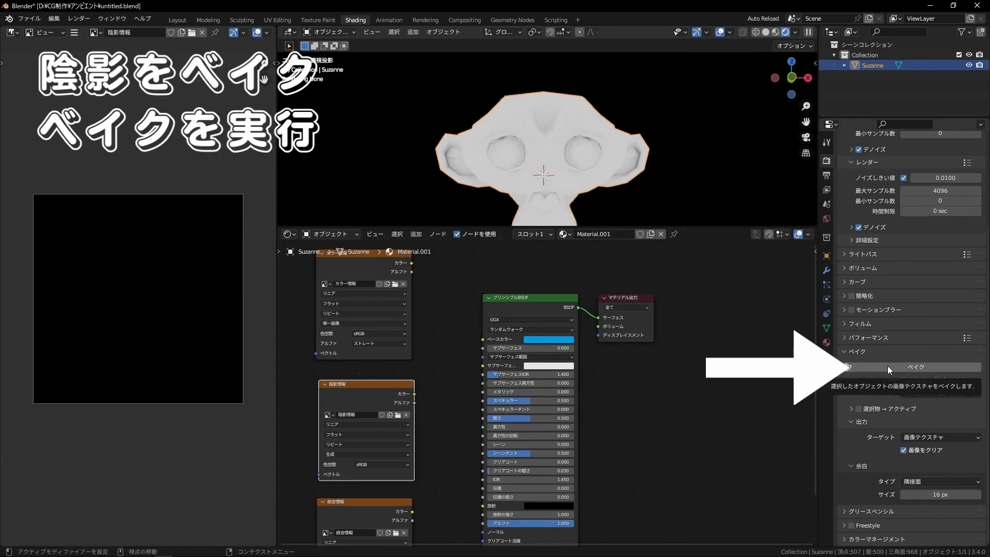
{"action": "left_click", "coordinate": [915, 366]}
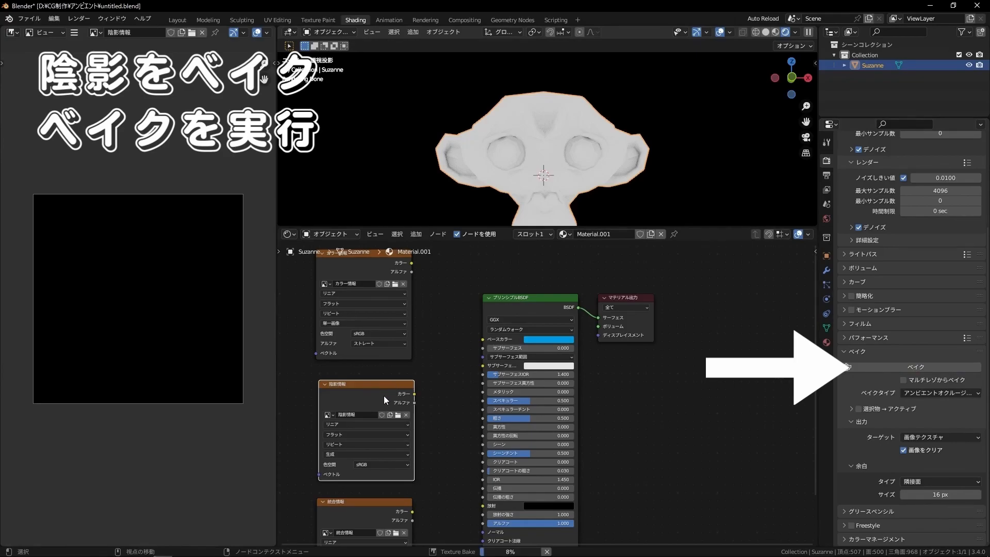
{"action": "scroll", "coordinate": [160, 335], "scroll_direction": "up", "scroll_amount": 1}
{"action": "scroll", "coordinate": [158, 331], "scroll_direction": "up", "scroll_amount": 2}
{"action": "scroll", "coordinate": [158, 331], "scroll_direction": "down", "scroll_amount": 3}
{"action": "scroll", "coordinate": [158, 330], "scroll_direction": "up", "scroll_amount": 1}
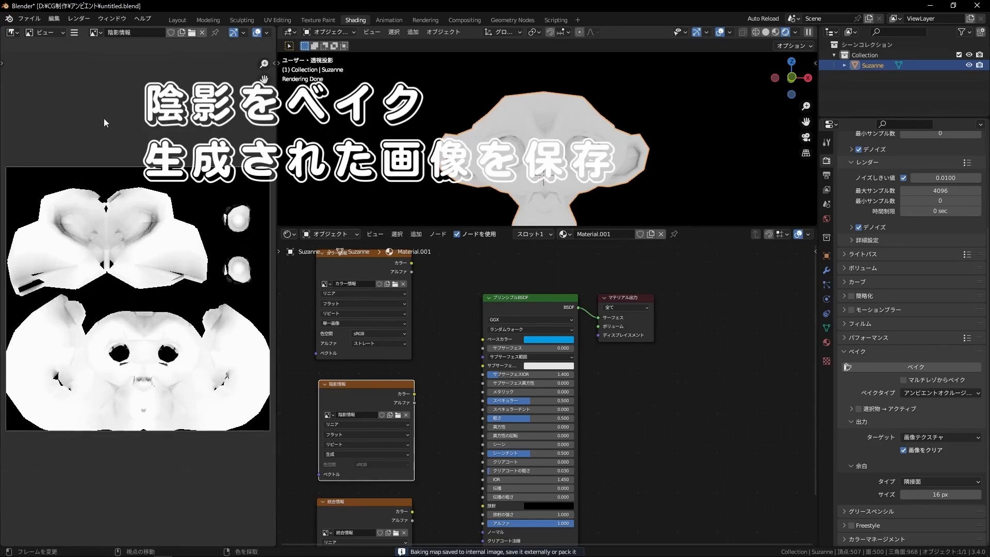
Save the baked ambient occlusion image as 陰影情報.png
{"action": "left_click", "coordinate": [76, 33]}
{"action": "mouse_move", "coordinate": [85, 53]}
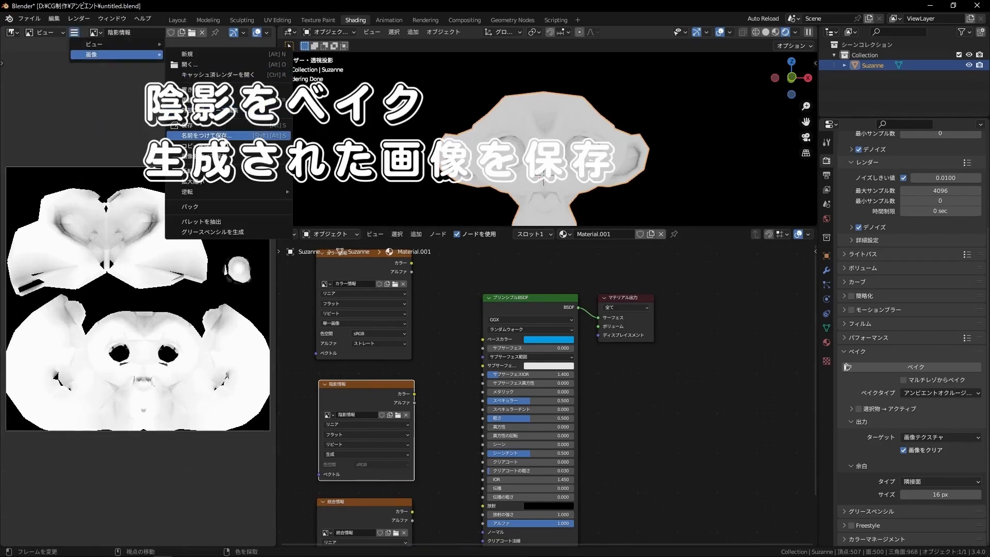
{"action": "left_click", "coordinate": [225, 137]}
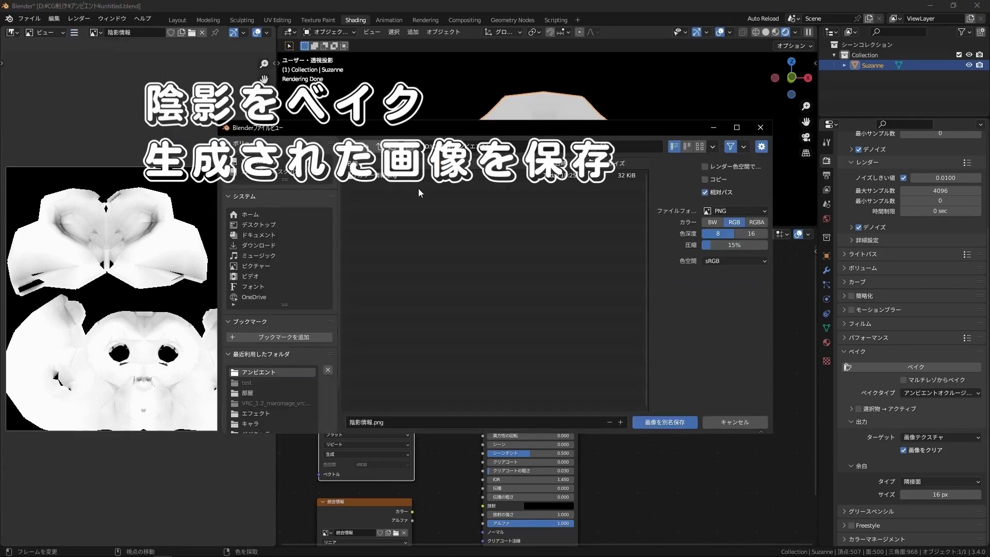
{"action": "left_click", "coordinate": [664, 421]}
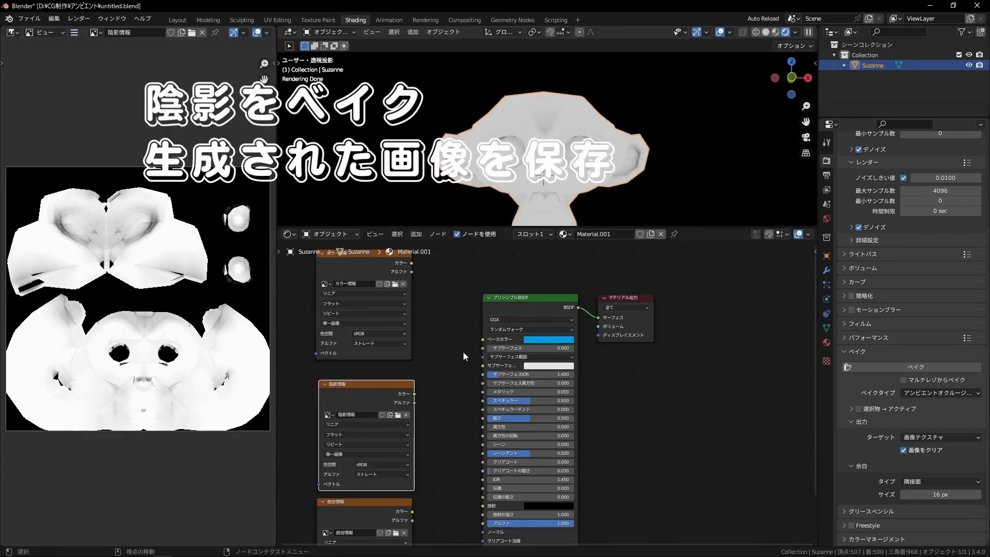
Align the 陰影情報 image node vertically beneath the カラー情報 node
{"action": "scroll", "coordinate": [443, 317], "scroll_direction": "down", "scroll_amount": 1}
{"action": "left_click_drag", "start_coordinate": [396, 387], "coordinate": [391, 382]}
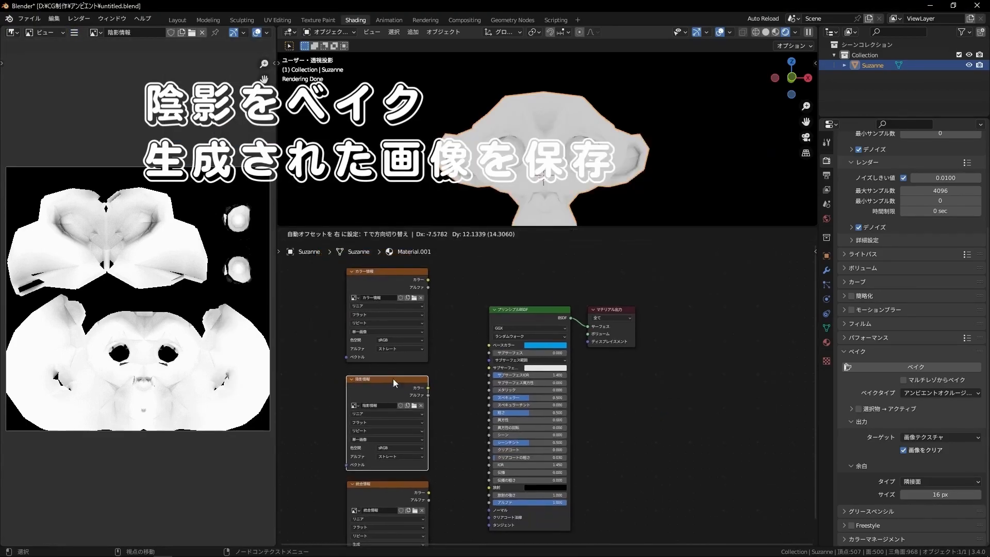
{"action": "left_click", "coordinate": [396, 277]}
{"action": "left_click", "coordinate": [385, 382]}
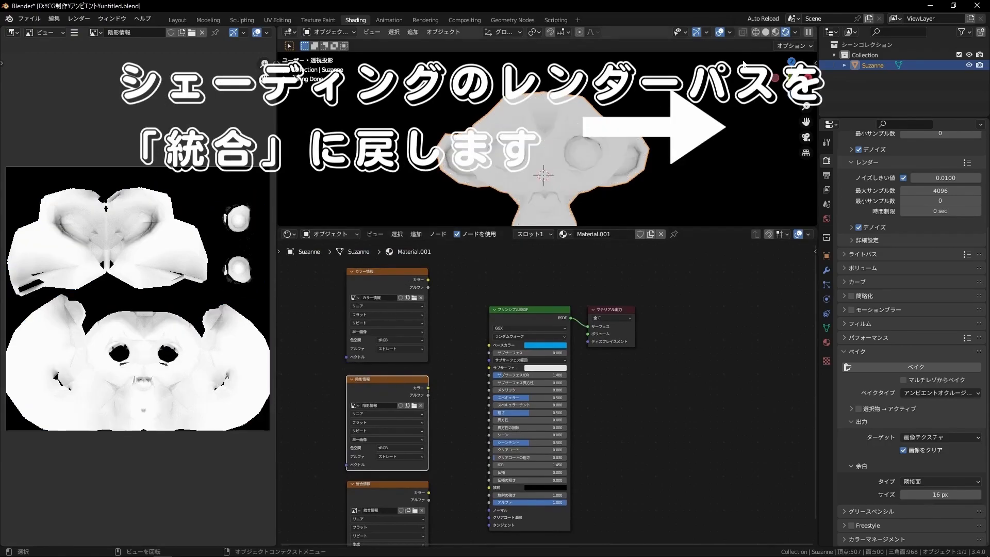
Set the 3D viewport's render pass back to Combined (統合) and switch the viewport to solid shading
{"action": "left_click", "coordinate": [794, 32]}
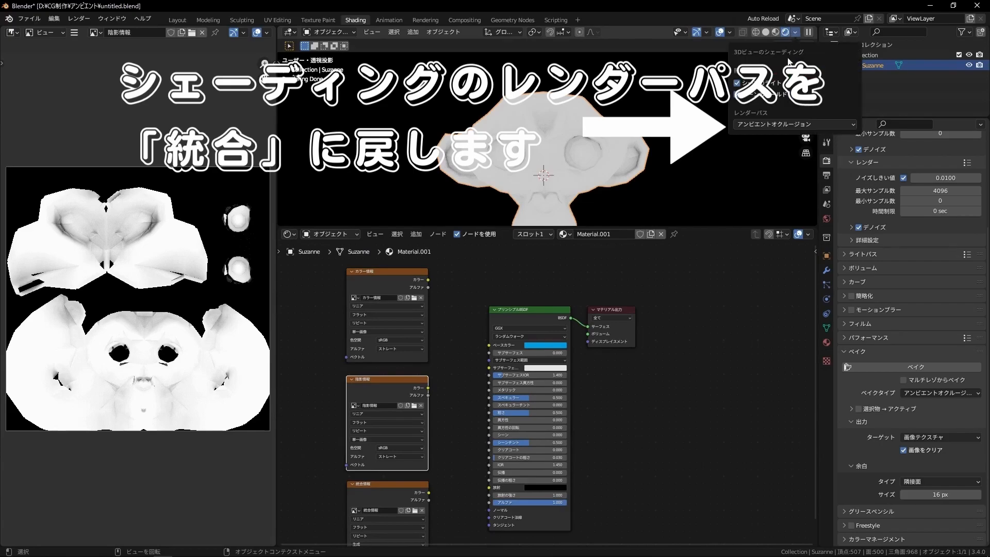
{"action": "left_click", "coordinate": [768, 124]}
{"action": "left_click", "coordinate": [564, 152]}
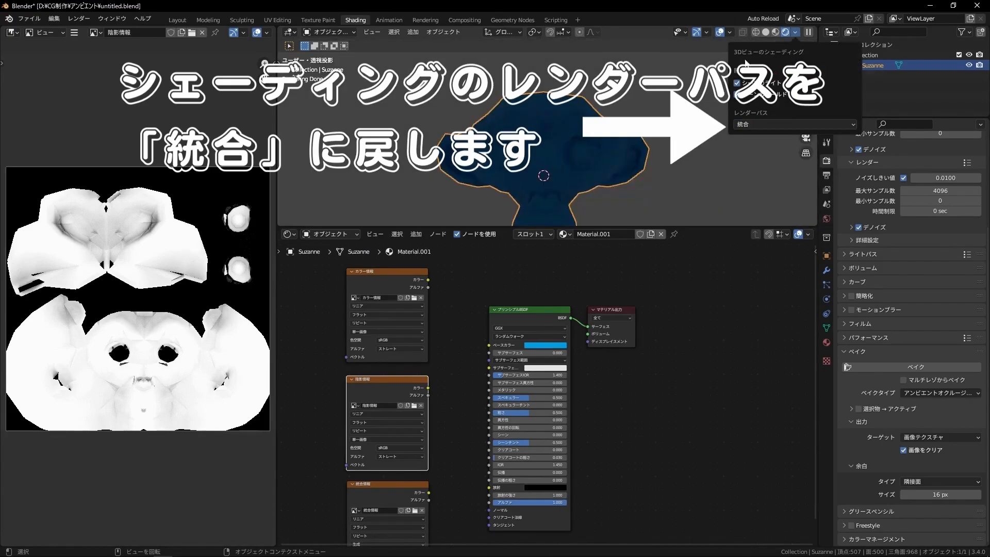
{"action": "left_click", "coordinate": [773, 32]}
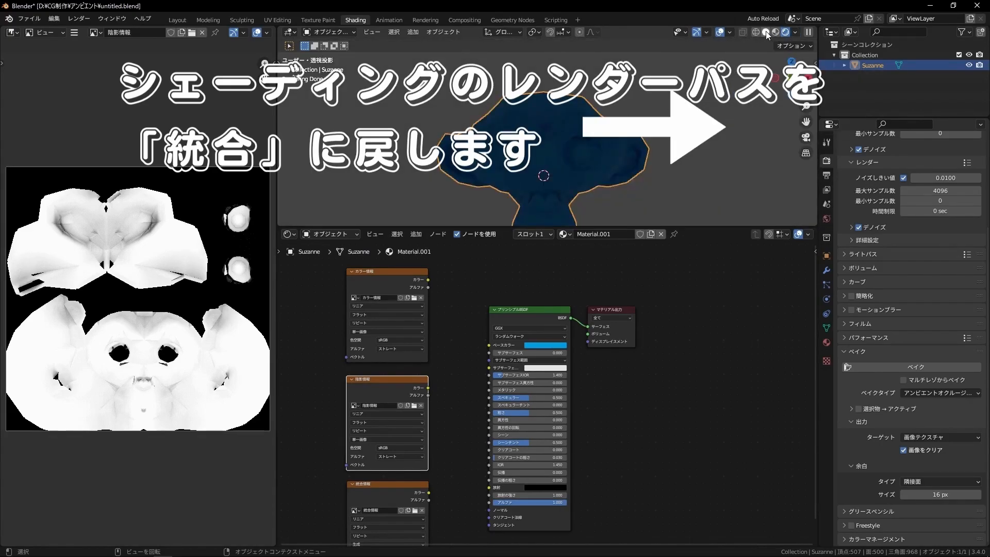
{"action": "left_click", "coordinate": [766, 33]}
Enable node use in the Compositing workspace and delete the default render layers node
{"action": "left_click", "coordinate": [453, 20]}
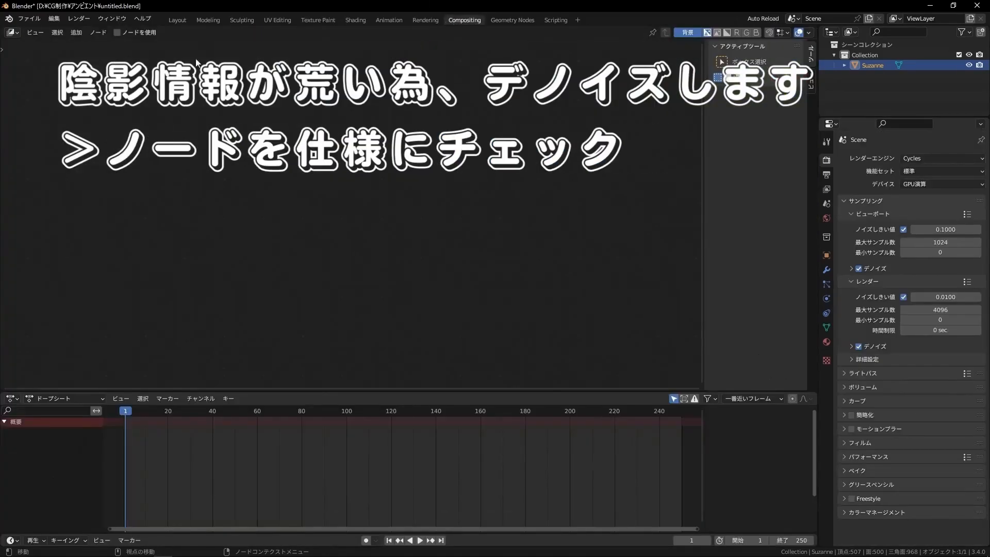
{"action": "left_click", "coordinate": [120, 33]}
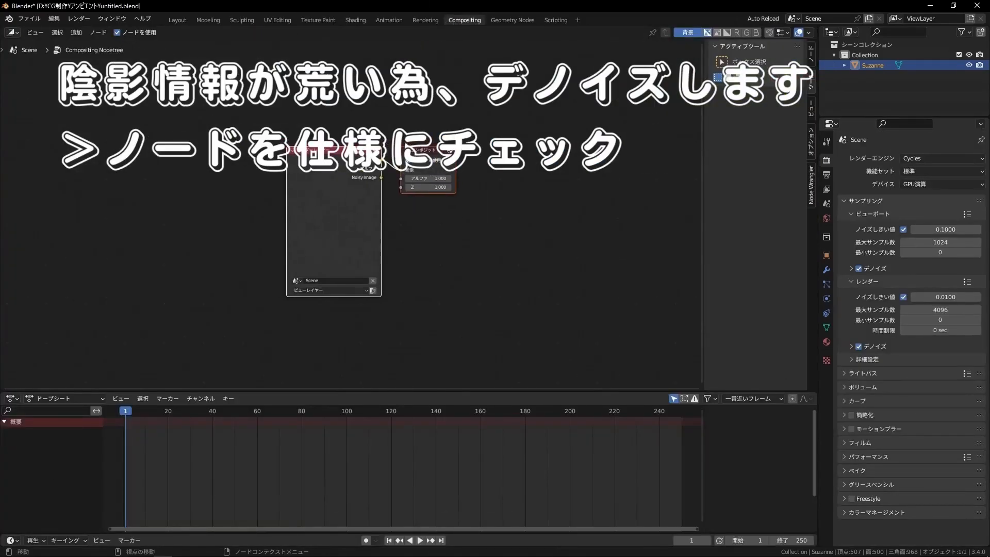
{"action": "key", "text": "x"}
Add an Image (画像) input node to the compositor beside the Composite node
{"action": "key", "text": "shift+a"}
{"action": "left_click", "coordinate": [262, 170]}
{"action": "type", "text": "ga"}
{"action": "key", "text": "BackSpace"}
{"action": "key", "text": "BackSpace"}
{"action": "type", "text": "がぞう"}
{"action": "key", "text": "space"}
{"action": "key", "text": "Return"}
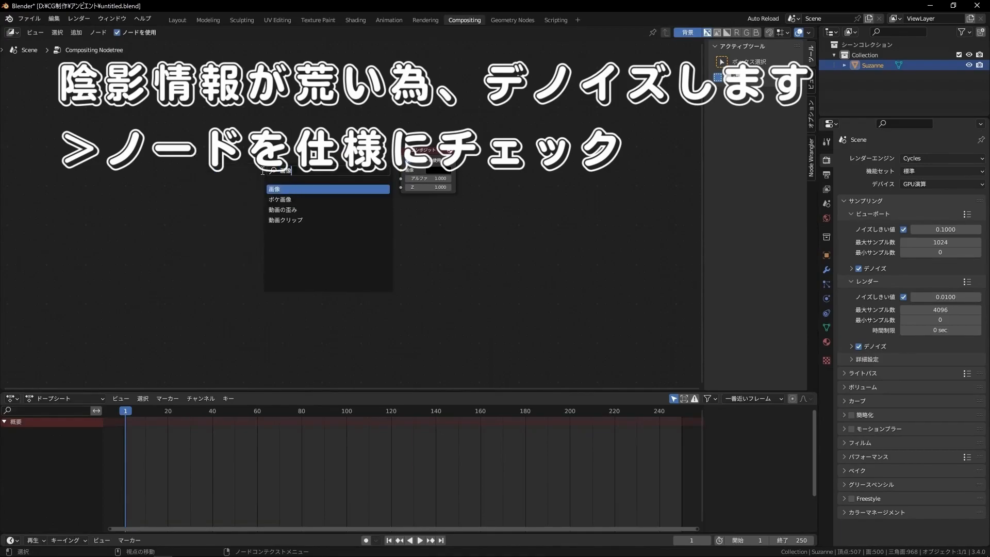
{"action": "key", "text": "Return"}
{"action": "left_click", "coordinate": [256, 168]}
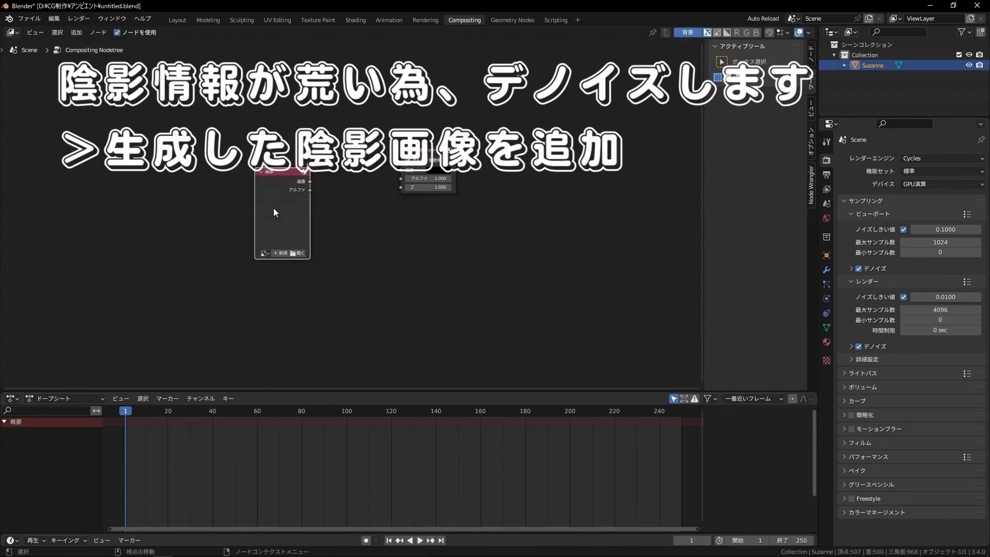
Load 陰影情報.png into the image node and preview it through a Viewer (ビューアー) node
{"action": "left_click", "coordinate": [297, 253]}
{"action": "left_click", "coordinate": [375, 177]}
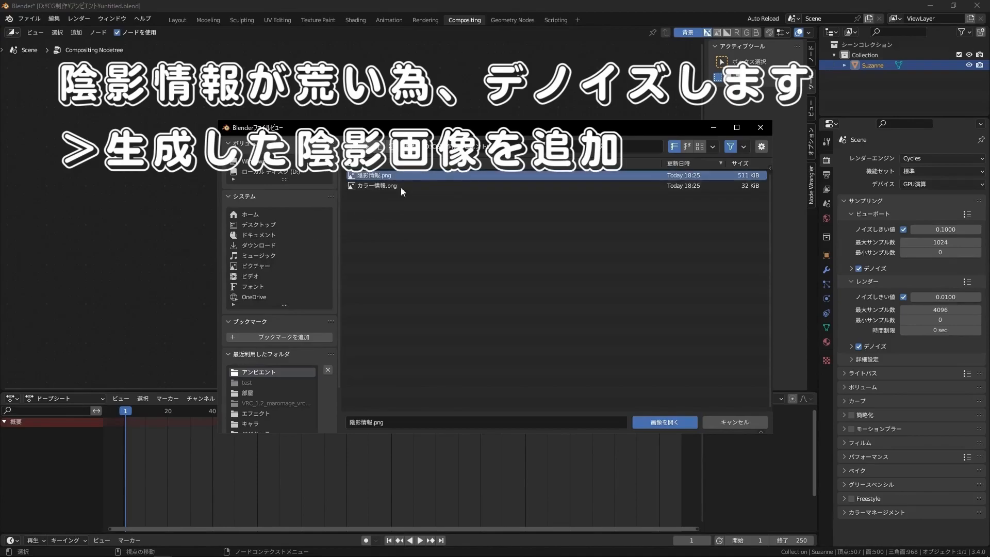
{"action": "left_click", "coordinate": [664, 422]}
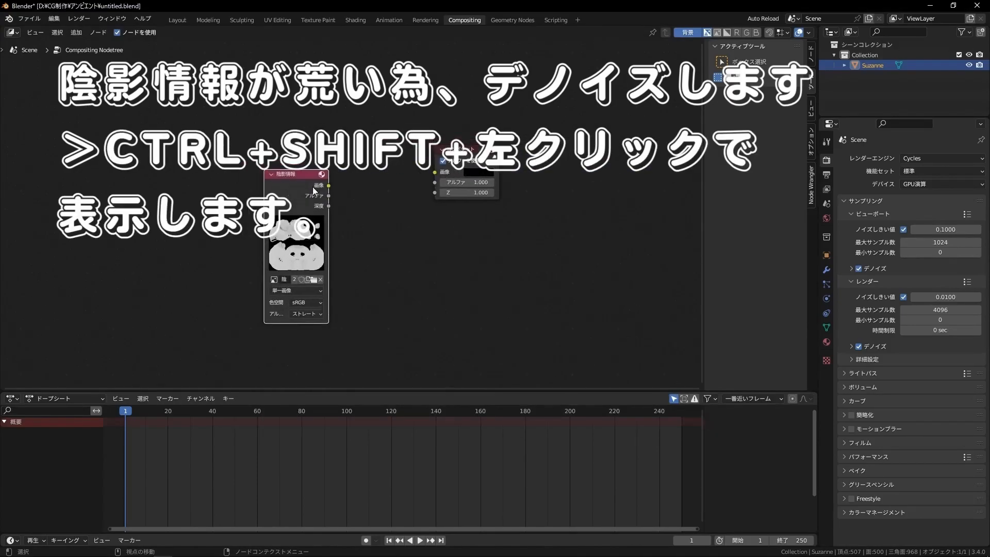
{"action": "left_click_drag", "start_coordinate": [292, 178], "coordinate": [268, 167]}
{"action": "left_click", "coordinate": [267, 169], "text": "ctrl+shift"}
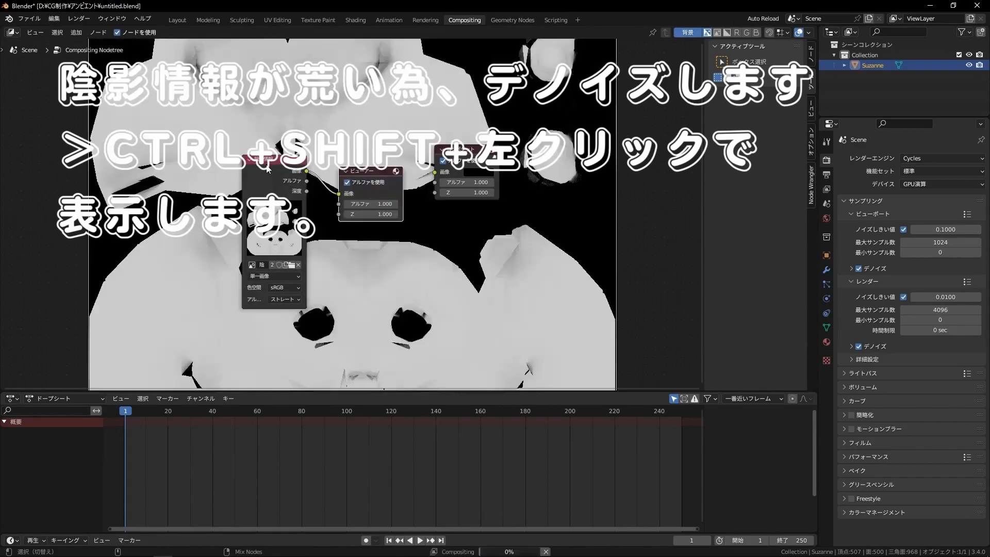
Move the backdrop image to an offset of 438, -48 clear of the nodes and set its zoom to 0.60
{"action": "scroll", "coordinate": [281, 158], "scroll_direction": "down", "scroll_amount": 2}
{"action": "scroll", "coordinate": [400, 127], "scroll_direction": "down", "scroll_amount": 2}
{"action": "middle_click_drag", "start_coordinate": [401, 124], "coordinate": [394, 139]}
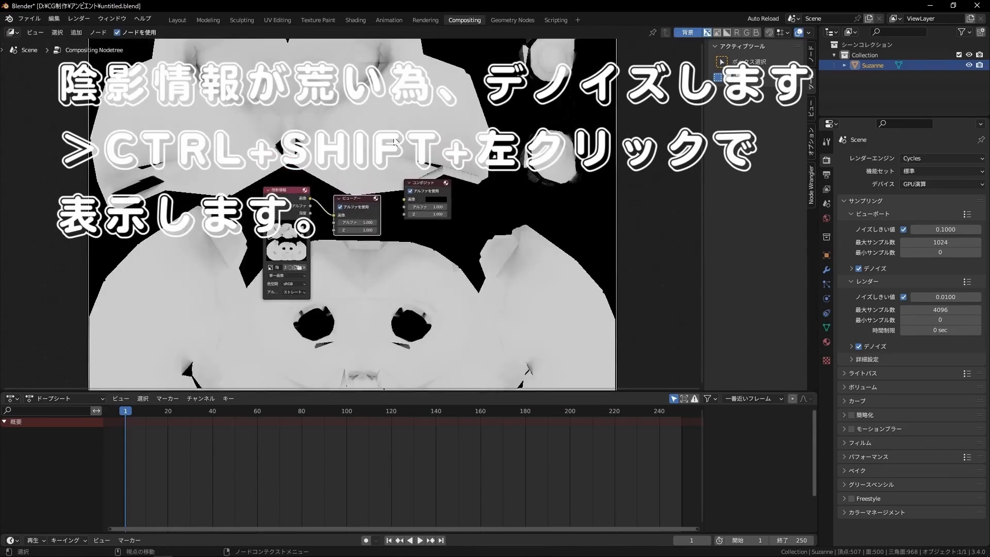
{"action": "left_click", "coordinate": [810, 107]}
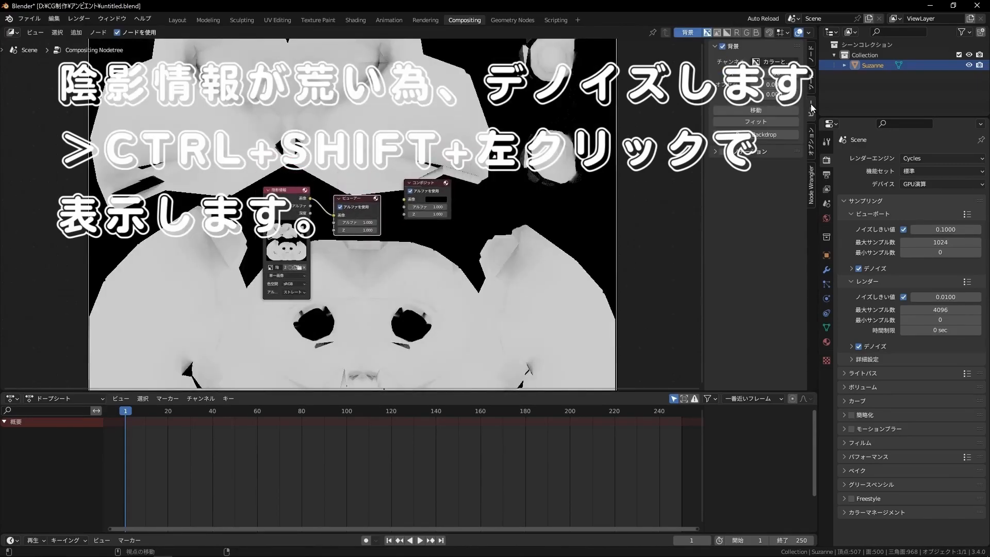
{"action": "left_click", "coordinate": [794, 110]}
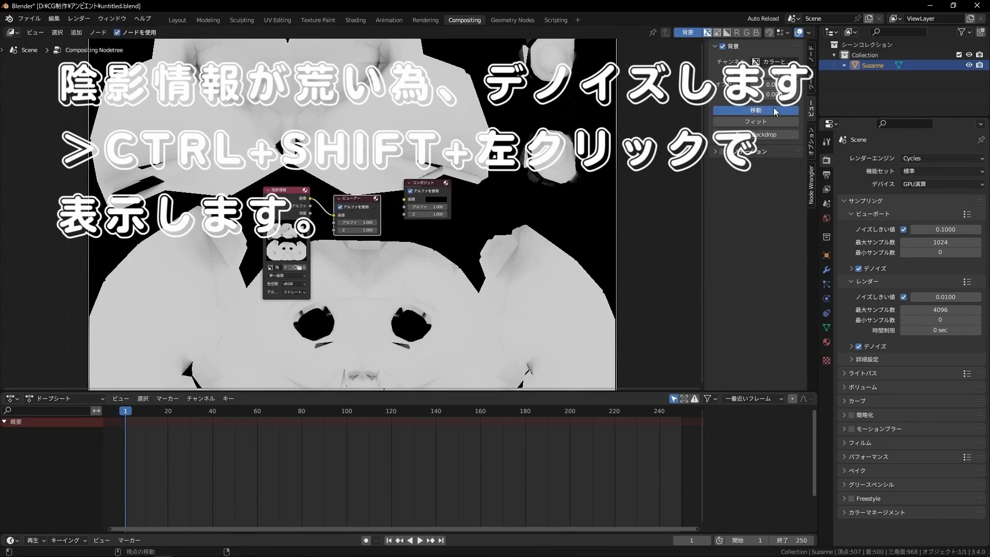
{"action": "left_click", "coordinate": [179, 133]}
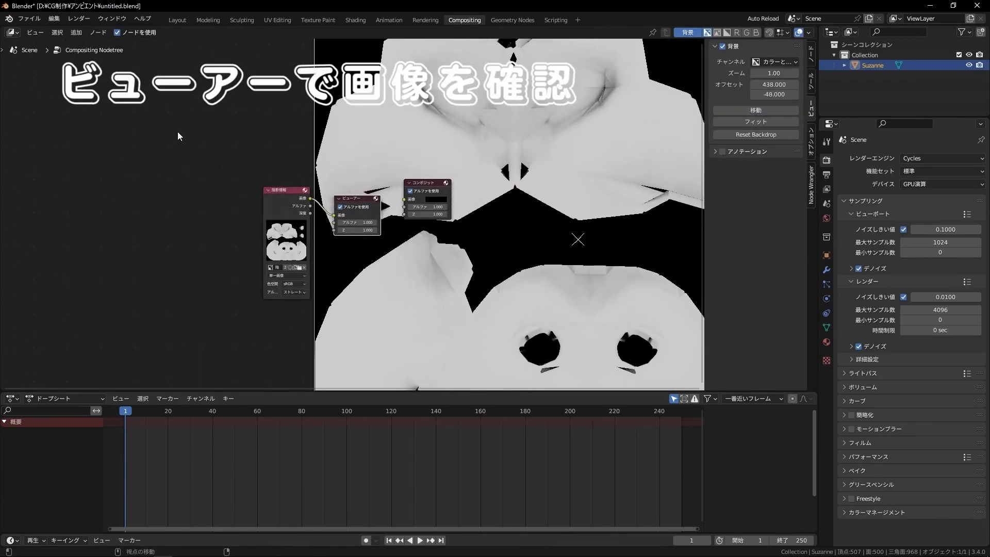
{"action": "left_click_drag", "start_coordinate": [774, 73], "coordinate": [750, 73]}
{"action": "scroll", "coordinate": [428, 142], "scroll_direction": "up", "scroll_amount": 2}
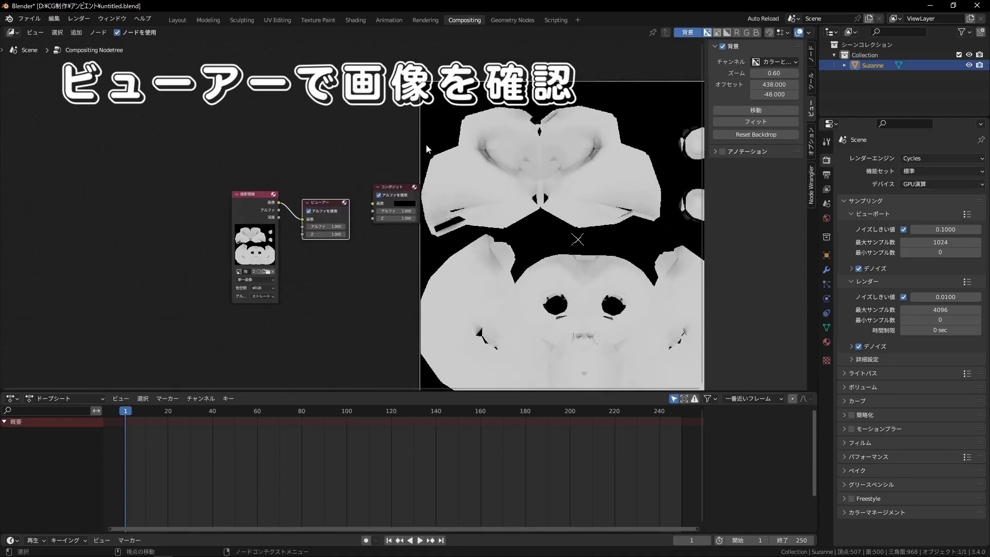
Rearrange the compositor nodes and connect the 陰影情報 image output to the Composite (コンポジット) node's image input
{"action": "left_click_drag", "start_coordinate": [323, 195], "coordinate": [336, 140]}
{"action": "left_click_drag", "start_coordinate": [257, 195], "coordinate": [385, 198]}
{"action": "middle_click_drag", "start_coordinate": [419, 175], "coordinate": [373, 170]}
{"action": "left_click_drag", "start_coordinate": [373, 169], "coordinate": [322, 227]}
{"action": "middle_click_drag", "start_coordinate": [494, 204], "coordinate": [545, 210]}
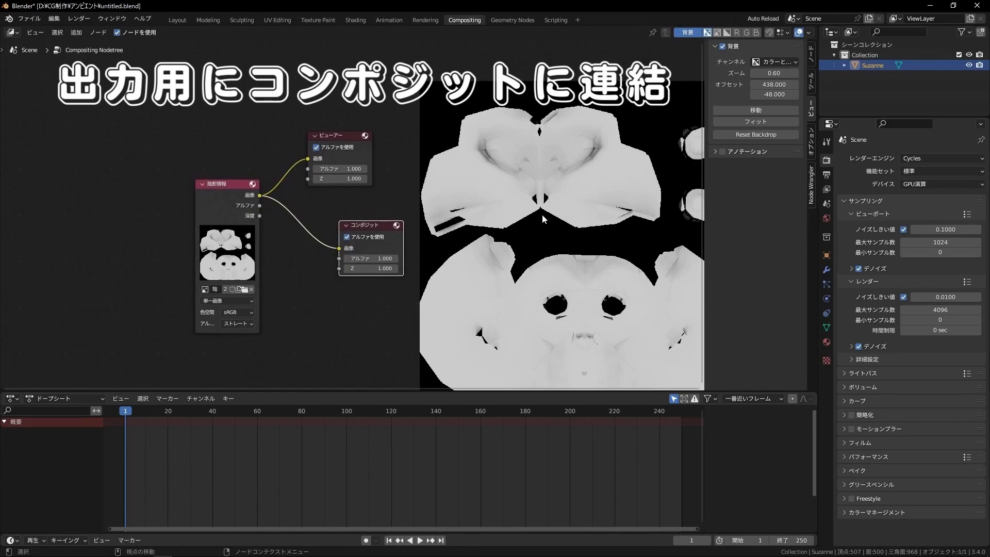
Insert a Denoise (デノイズ) node between the 陰影情報 image and the Composite node
{"action": "key", "text": "shift+a"}
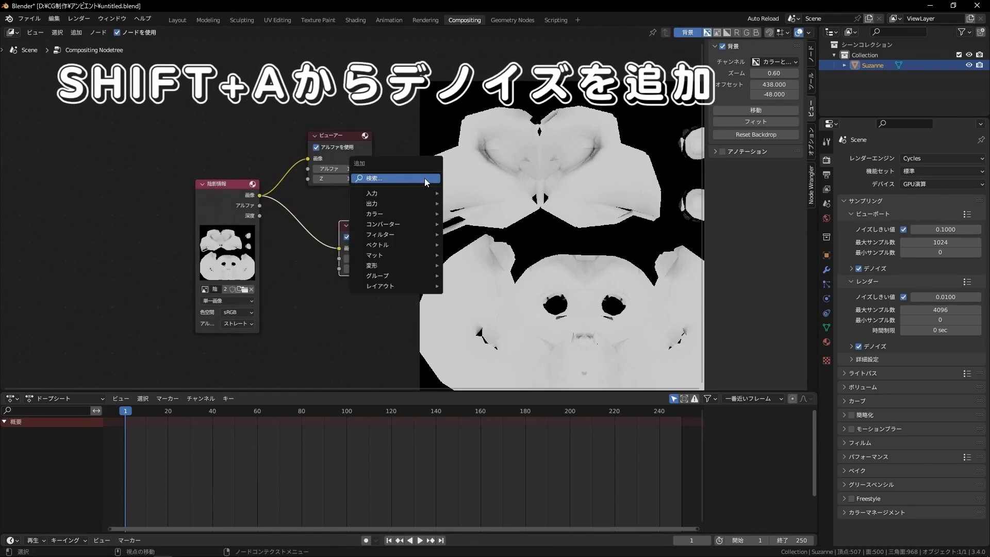
{"action": "left_click", "coordinate": [425, 178]}
{"action": "type", "text": "d"}
{"action": "key", "text": "BackSpace"}
{"action": "type", "text": "denoizu"}
{"action": "key", "text": "space"}
{"action": "key", "text": "Return"}
{"action": "key", "text": "Return"}
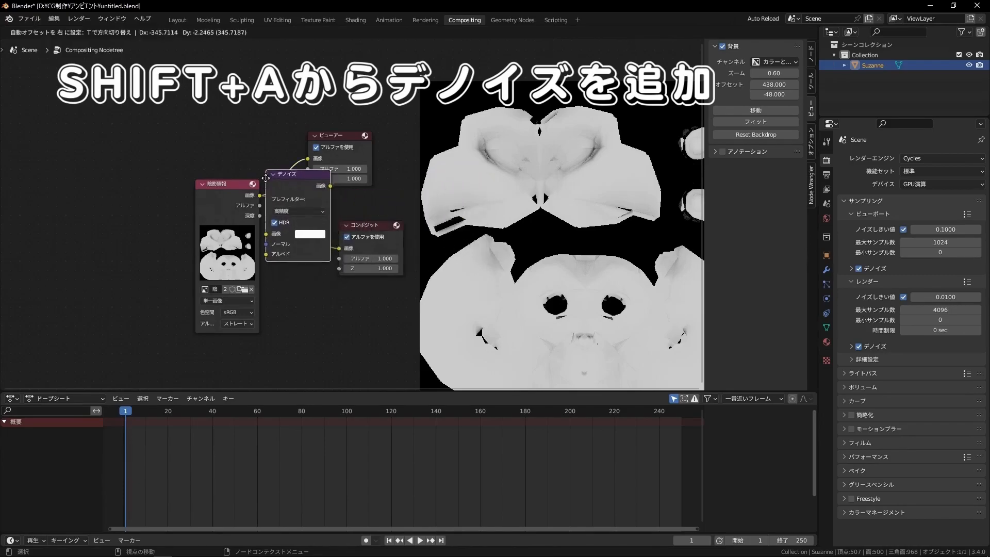
{"action": "left_click", "coordinate": [279, 206]}
{"action": "left_click_drag", "start_coordinate": [246, 187], "coordinate": [215, 188]}
Duplicate the Denoise node onto the link to the Viewer node and space out the nodes so they do not overlap
{"action": "left_click", "coordinate": [314, 207]}
{"action": "key", "text": "shift+d"}
{"action": "left_click", "coordinate": [285, 140]}
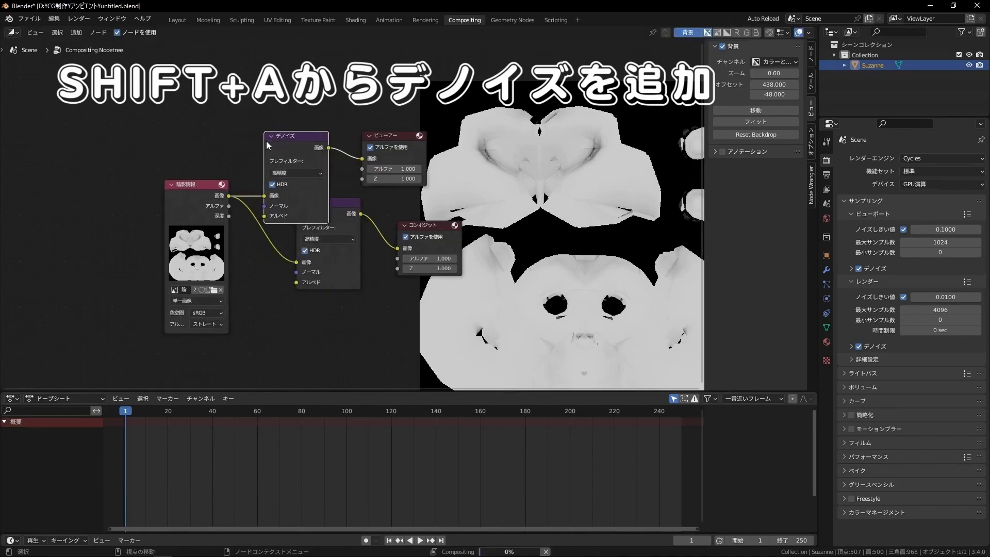
{"action": "left_click_drag", "start_coordinate": [299, 135], "coordinate": [297, 109]}
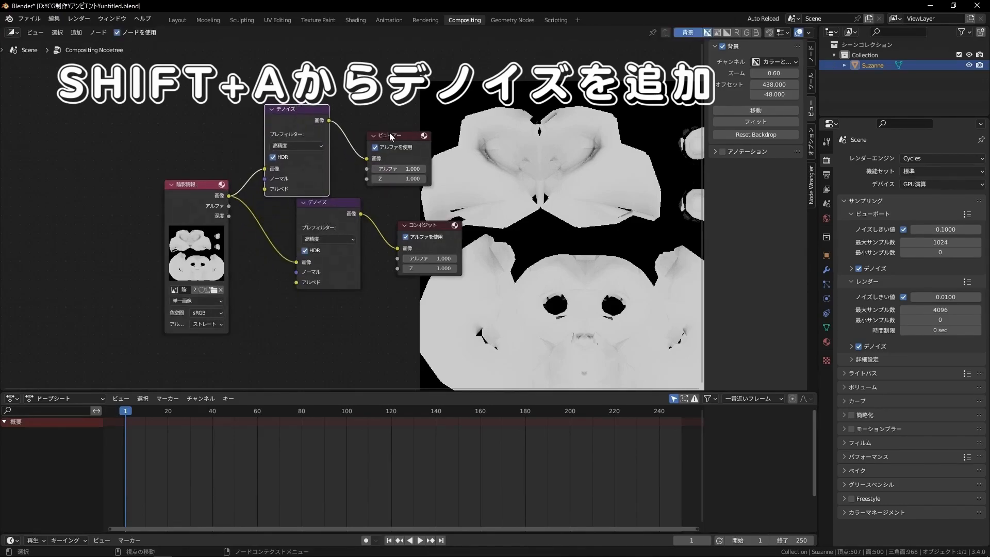
{"action": "left_click_drag", "start_coordinate": [390, 135], "coordinate": [386, 116]}
{"action": "left_click_drag", "start_coordinate": [300, 113], "coordinate": [303, 98]}
{"action": "left_click", "coordinate": [325, 202]}
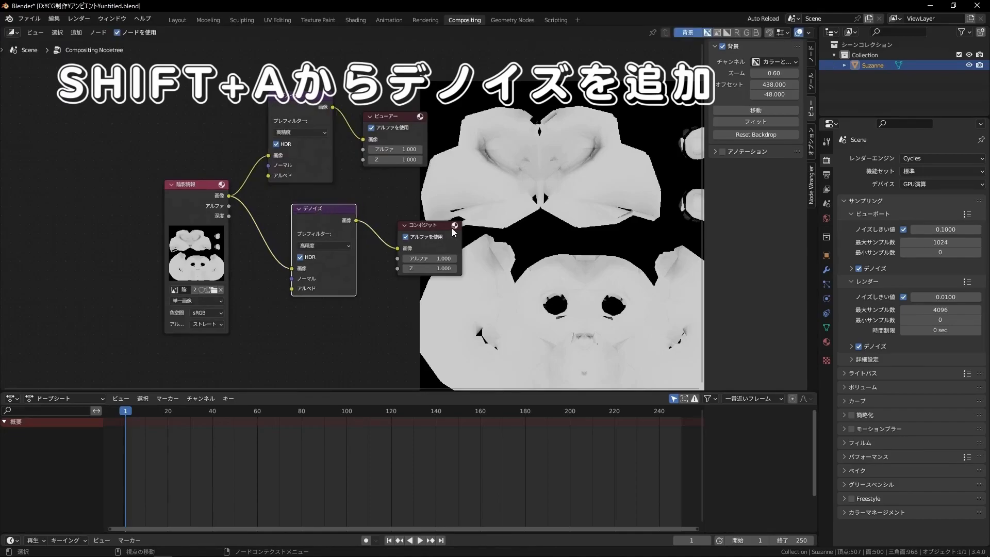
{"action": "left_click_drag", "start_coordinate": [423, 225], "coordinate": [405, 225]}
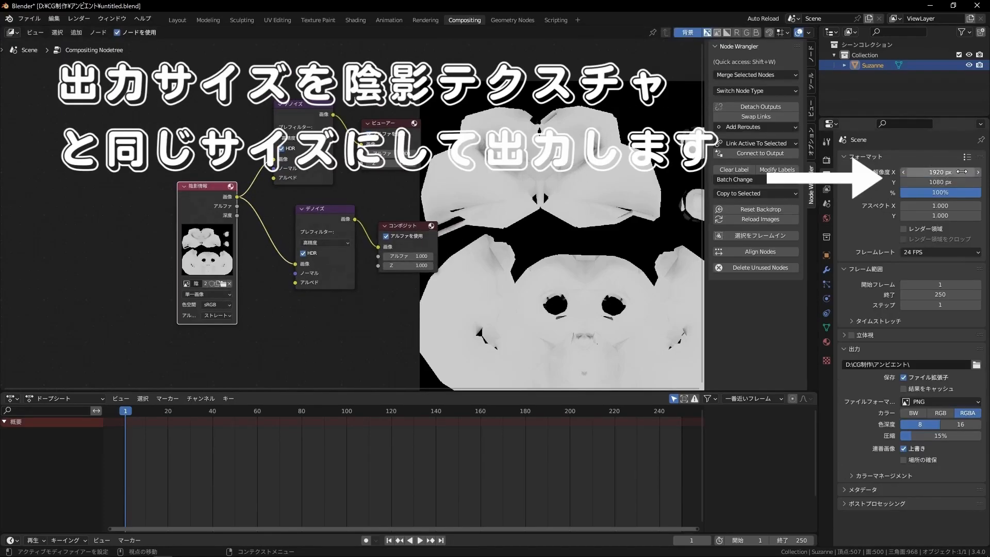
Set the output resolution to 1024 px by 1024 px to match the shading texture
{"action": "left_click", "coordinate": [962, 172]}
{"action": "type", "text": "1024"}
{"action": "key", "text": "Return"}
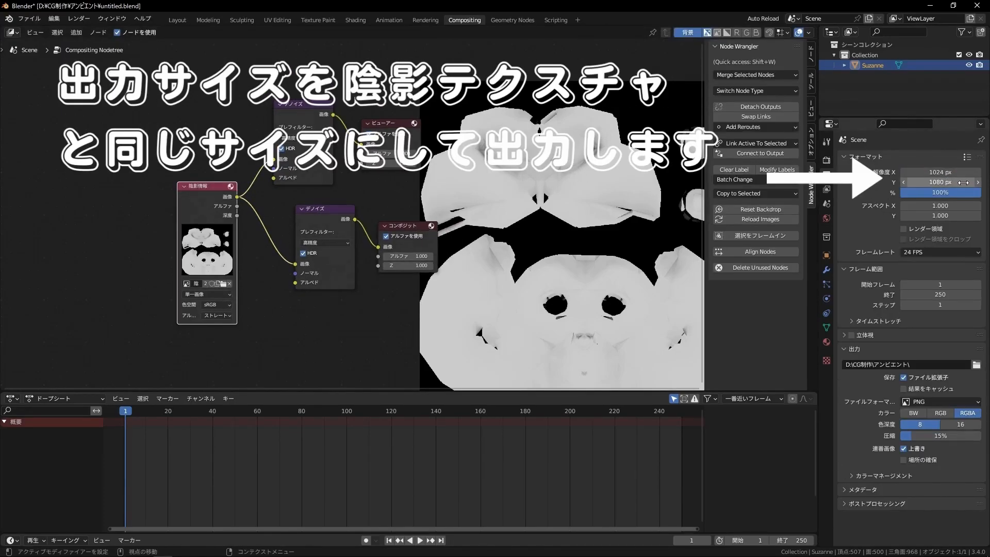
{"action": "left_click", "coordinate": [962, 182]}
{"action": "type", "text": "1024"}
{"action": "key", "text": "Return"}
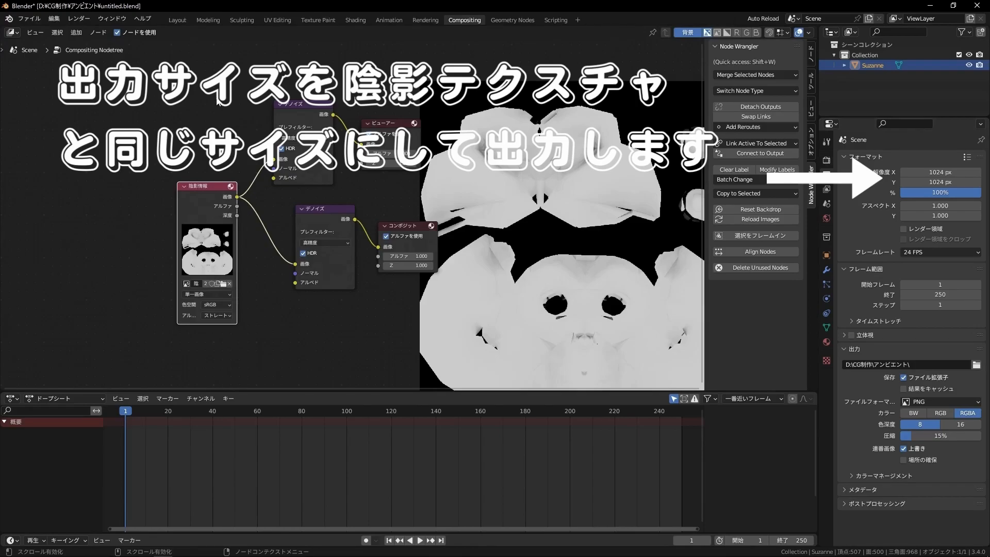
Render the denoised composite, save it as an RGB PNG over 陰影情報.png, and close the render window
{"action": "key", "text": "F12"}
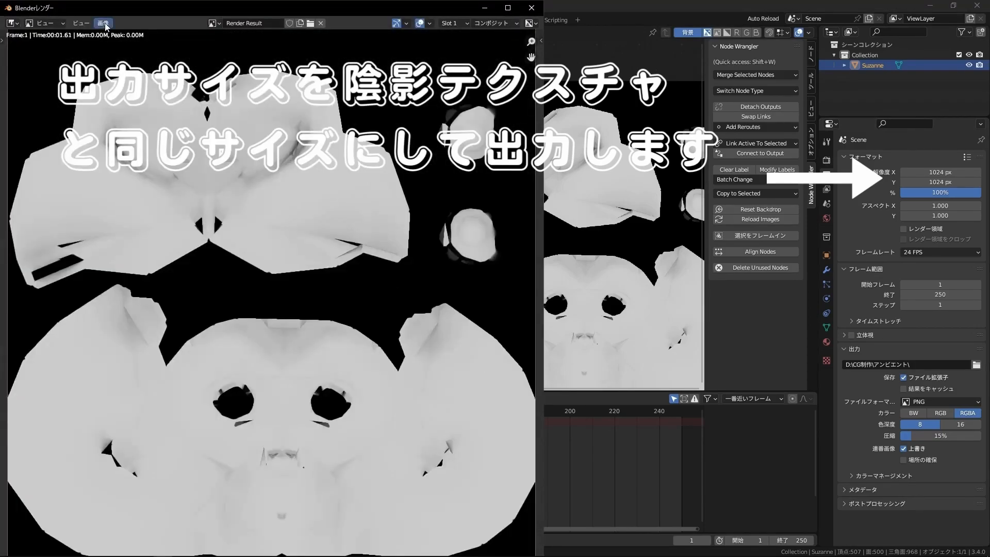
{"action": "left_click", "coordinate": [103, 23]}
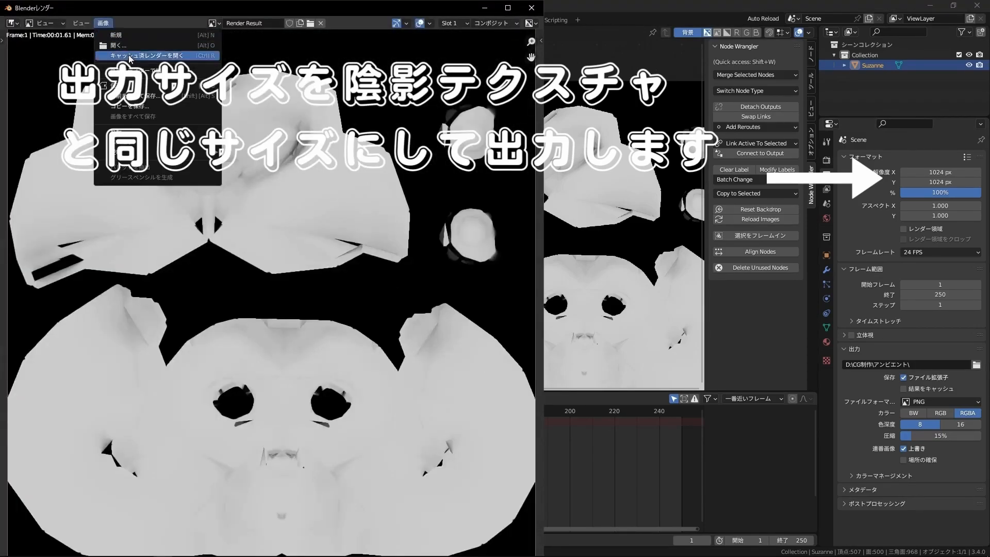
{"action": "left_click", "coordinate": [140, 96]}
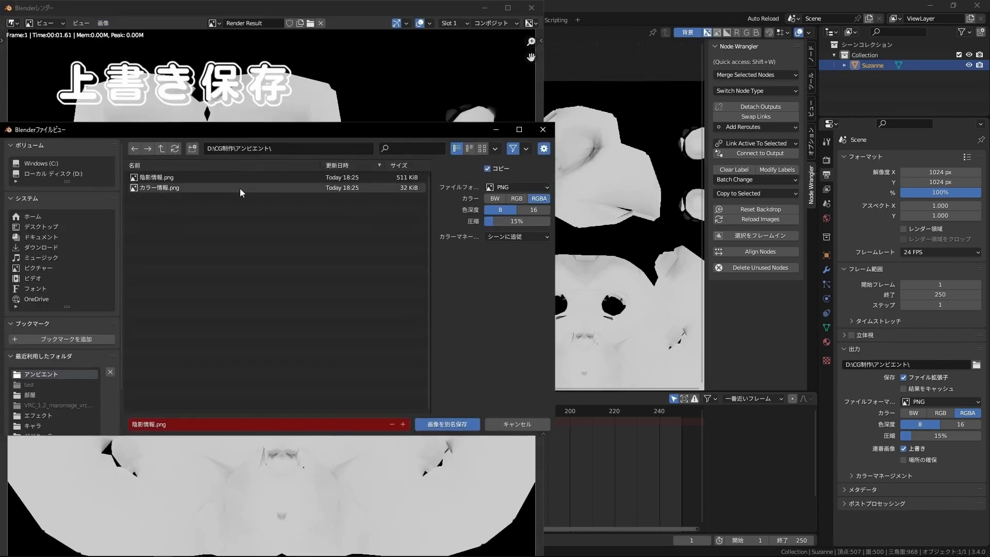
{"action": "left_click", "coordinate": [233, 178]}
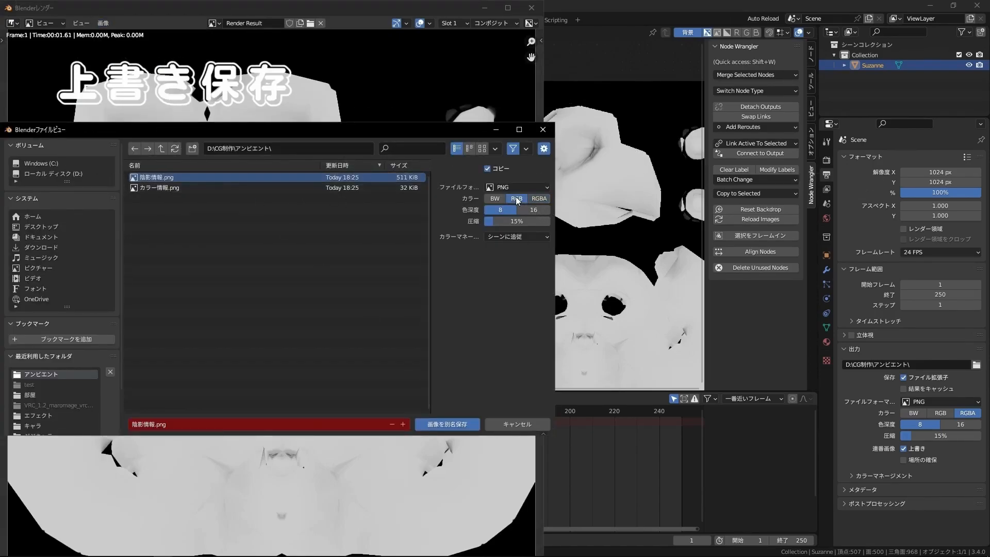
{"action": "left_click", "coordinate": [435, 423]}
{"action": "scroll", "coordinate": [413, 312], "scroll_direction": "down", "scroll_amount": 2}
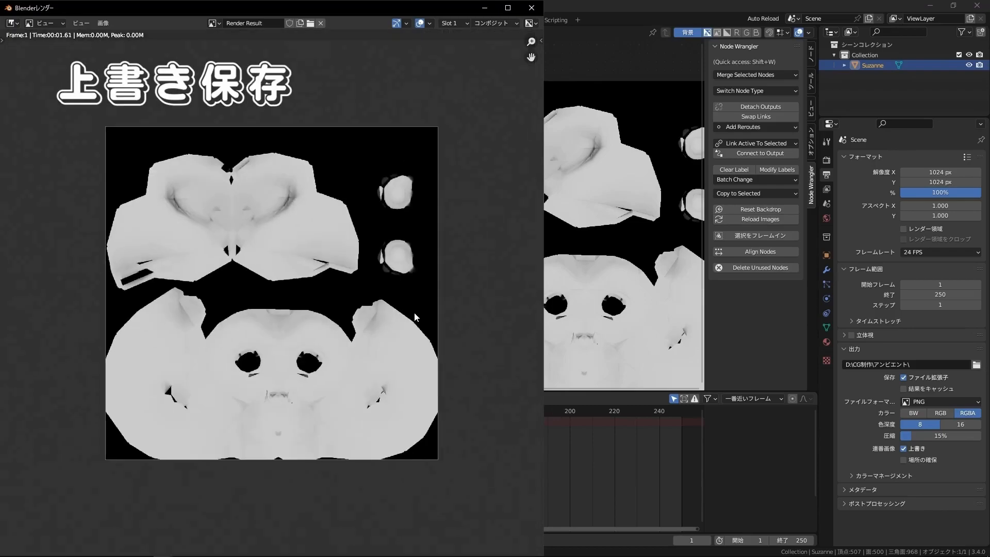
{"action": "left_click", "coordinate": [531, 7]}
Delete all the compositor nodes and turn off node use (ノードを使用)
{"action": "left_click_drag", "start_coordinate": [138, 63], "coordinate": [500, 351]}
{"action": "key", "text": "Delete"}
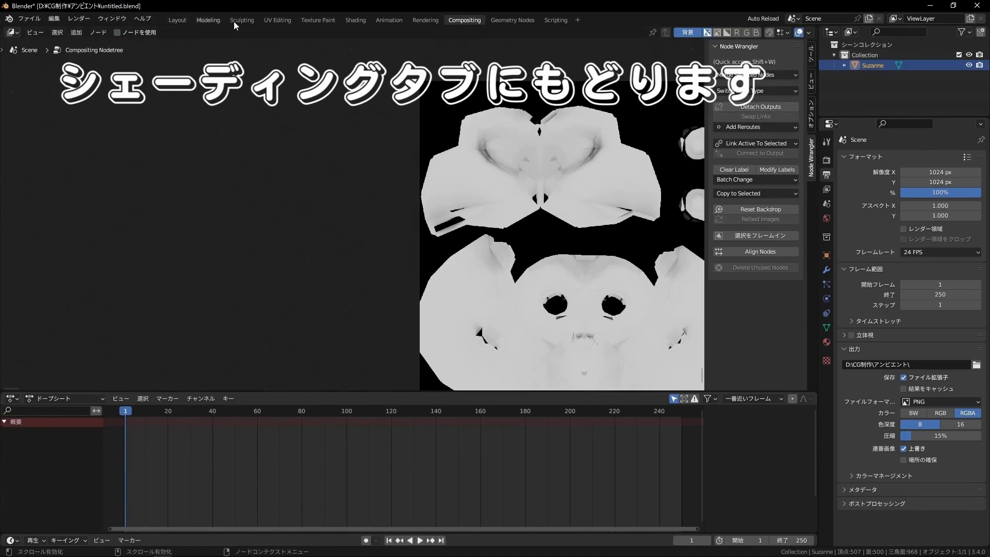
In the Shading workspace, load the overwritten 陰影情報.png into the shading image texture node and select that node to display its image
{"action": "left_click", "coordinate": [354, 21]}
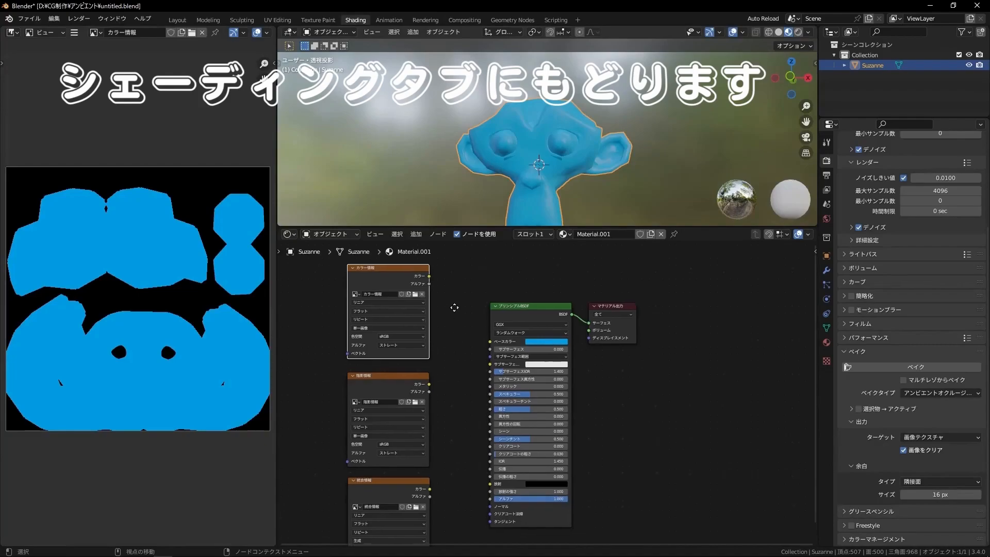
{"action": "left_click", "coordinate": [417, 399]}
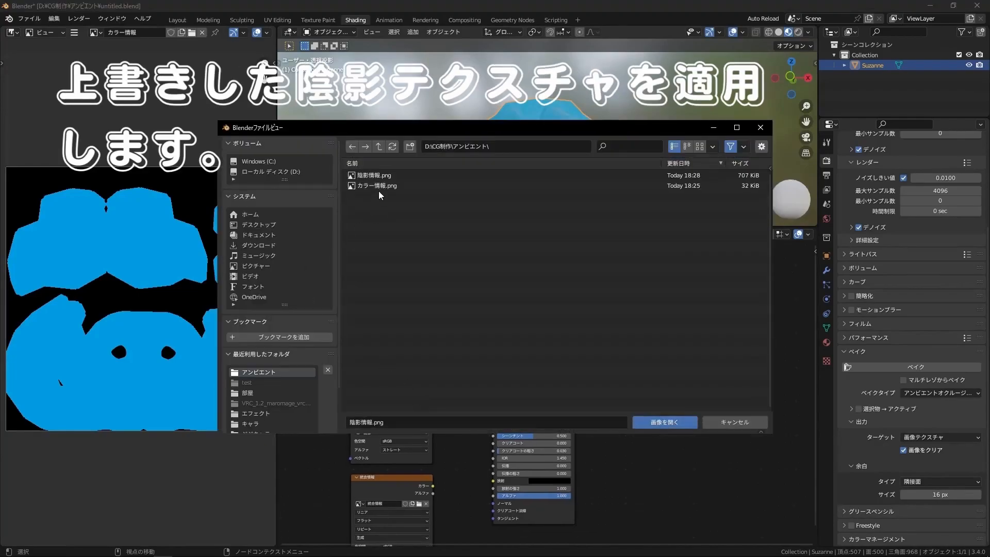
{"action": "left_click", "coordinate": [664, 422]}
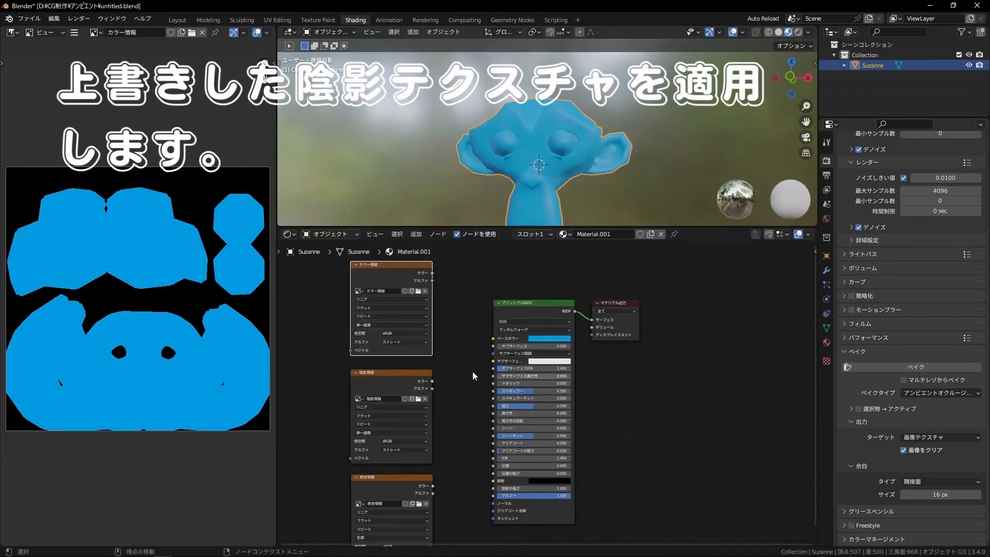
{"action": "left_click", "coordinate": [397, 374]}
{"action": "left_click", "coordinate": [384, 270]}
{"action": "left_click", "coordinate": [404, 371]}
Mix the colors of the カラー情報 and 陰影情報 textures with a new Mix node and connect its output to the Principled BSDF's base color
{"action": "left_click_drag", "start_coordinate": [432, 381], "coordinate": [472, 346]}
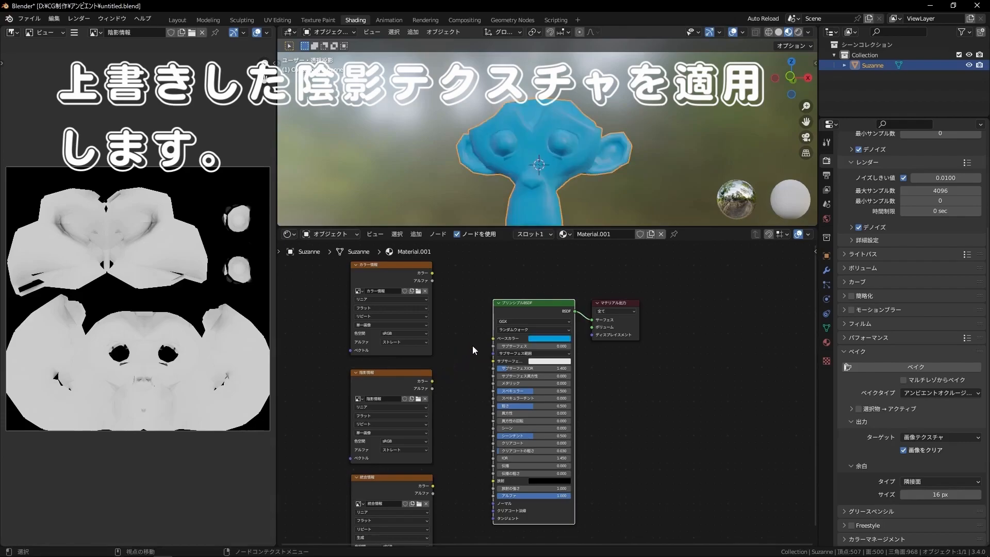
{"action": "middle_click_drag", "start_coordinate": [472, 345], "coordinate": [452, 342]}
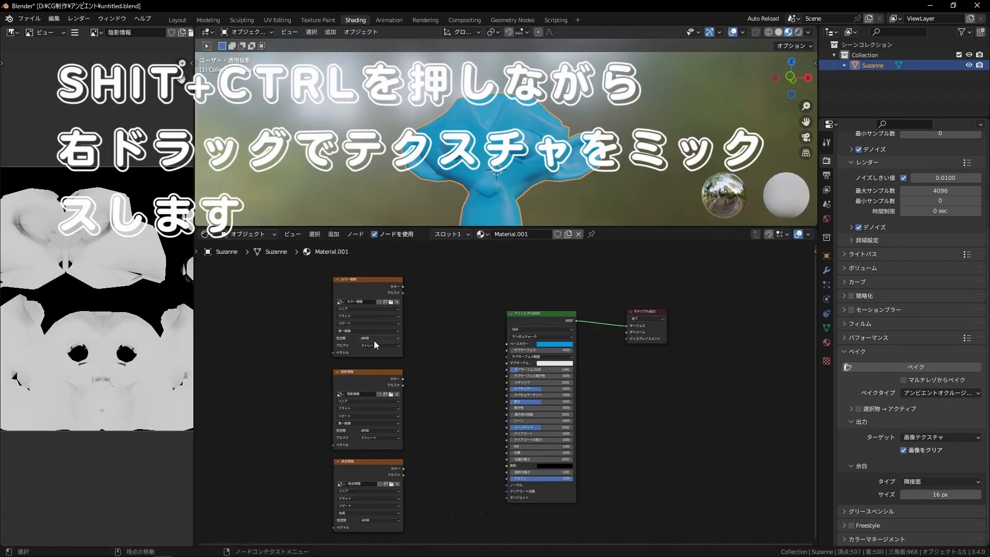
{"action": "right_click_drag", "start_coordinate": [374, 340], "coordinate": [368, 372], "text": "ctrl+shift"}
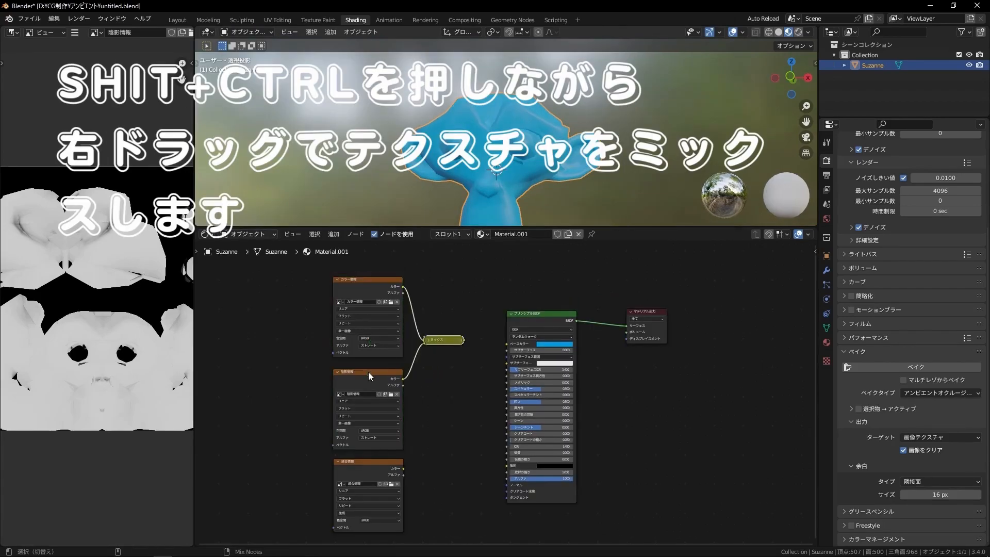
{"action": "left_click", "coordinate": [429, 339]}
{"action": "scroll", "coordinate": [478, 321], "scroll_direction": "up", "scroll_amount": 1}
{"action": "middle_click_drag", "start_coordinate": [454, 326], "coordinate": [438, 331]}
{"action": "left_click_drag", "start_coordinate": [429, 334], "coordinate": [490, 340]}
{"action": "scroll", "coordinate": [478, 347], "scroll_direction": "up", "scroll_amount": 2}
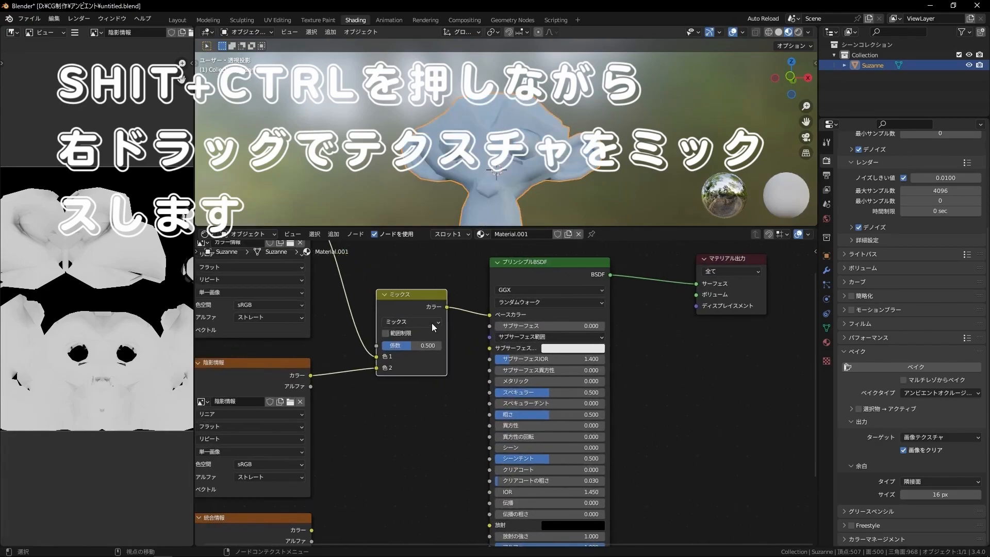
Set the Mix node's blend mode to Multiply (乗算) with a factor of 1.000 and check the shading on the monkey
{"action": "left_click", "coordinate": [431, 323]}
{"action": "left_click", "coordinate": [418, 283]}
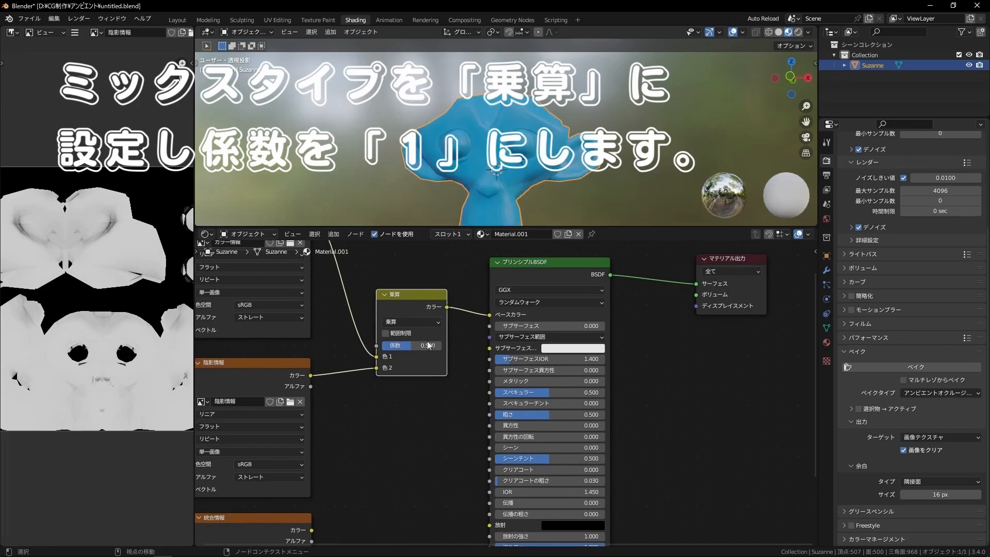
{"action": "left_click_drag", "start_coordinate": [436, 345], "coordinate": [443, 345]}
{"action": "scroll", "coordinate": [443, 354], "scroll_direction": "down", "scroll_amount": 1}
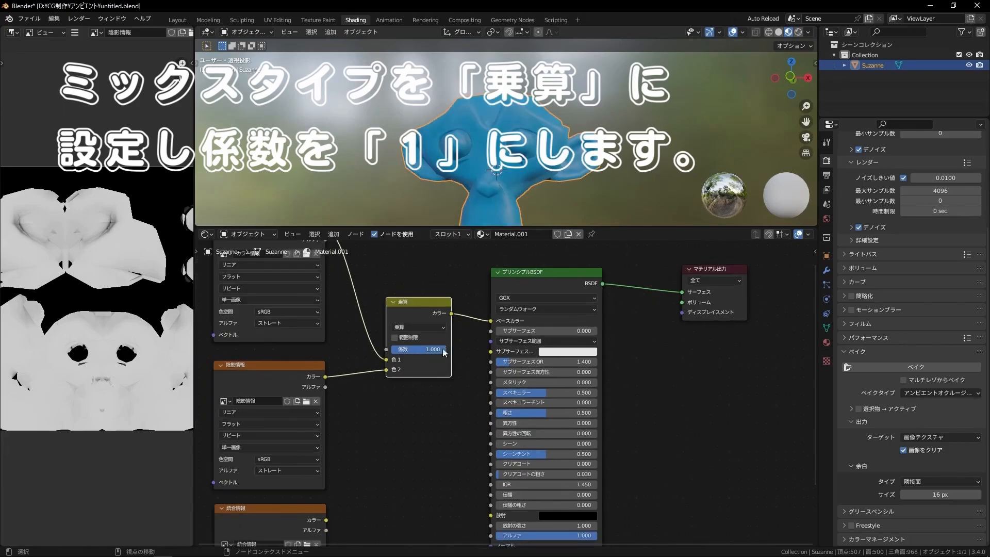
{"action": "middle_click_drag", "start_coordinate": [585, 184], "coordinate": [447, 199]}
{"action": "scroll", "coordinate": [454, 276], "scroll_direction": "up", "scroll_amount": 1}
{"action": "middle_click_drag", "start_coordinate": [453, 282], "coordinate": [463, 293]}
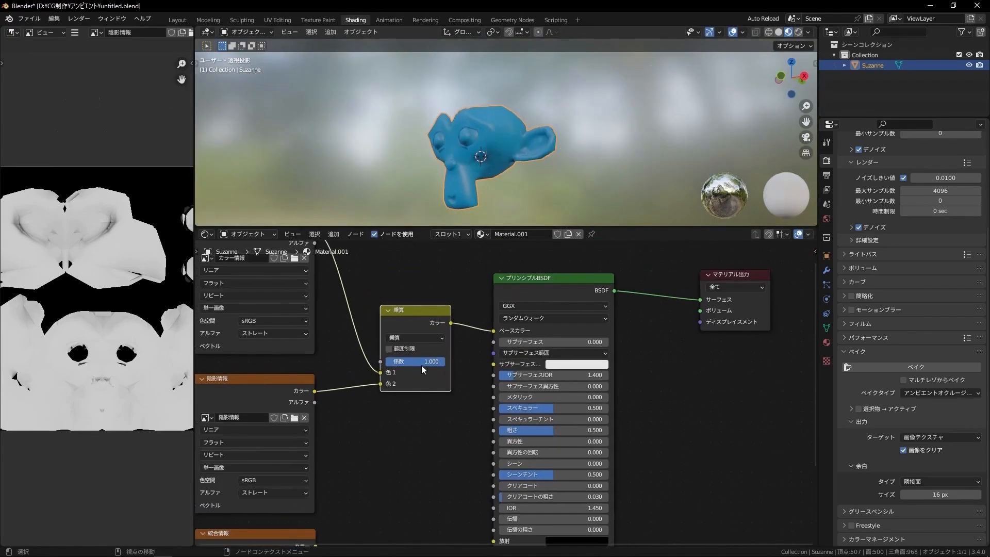
Move the カラー情報 and 陰影情報 texture nodes away from the Multiply node to make room between them
{"action": "scroll", "coordinate": [368, 371], "scroll_direction": "down", "scroll_amount": 3}
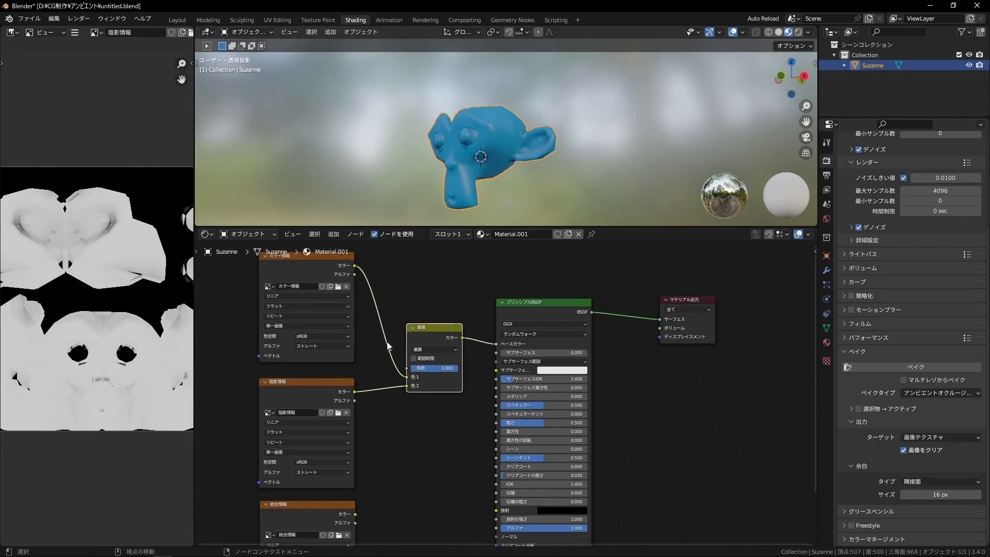
{"action": "middle_click_drag", "start_coordinate": [384, 347], "coordinate": [389, 384]}
{"action": "left_click_drag", "start_coordinate": [312, 310], "coordinate": [307, 290]}
{"action": "middle_click_drag", "start_coordinate": [338, 325], "coordinate": [365, 281]}
{"action": "left_click_drag", "start_coordinate": [332, 382], "coordinate": [301, 380]}
Insert a ColorRamp (カラーランプ) node on the link between the 陰影情報 texture and the Multiply node
{"action": "middle_click_drag", "start_coordinate": [424, 421], "coordinate": [406, 408]}
{"action": "key", "text": "shift+a"}
{"action": "left_click", "coordinate": [405, 404]}
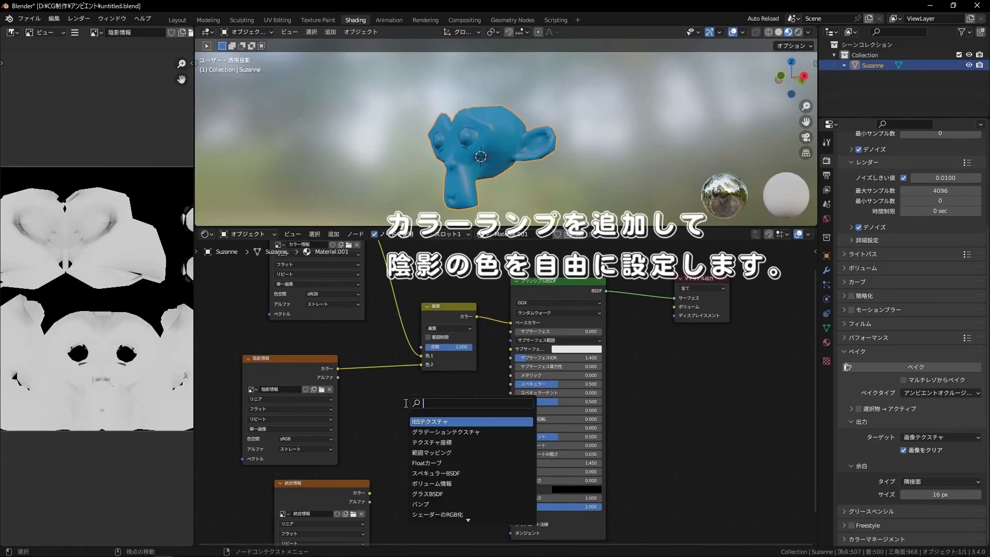
{"action": "type", "text": "ランプ"}
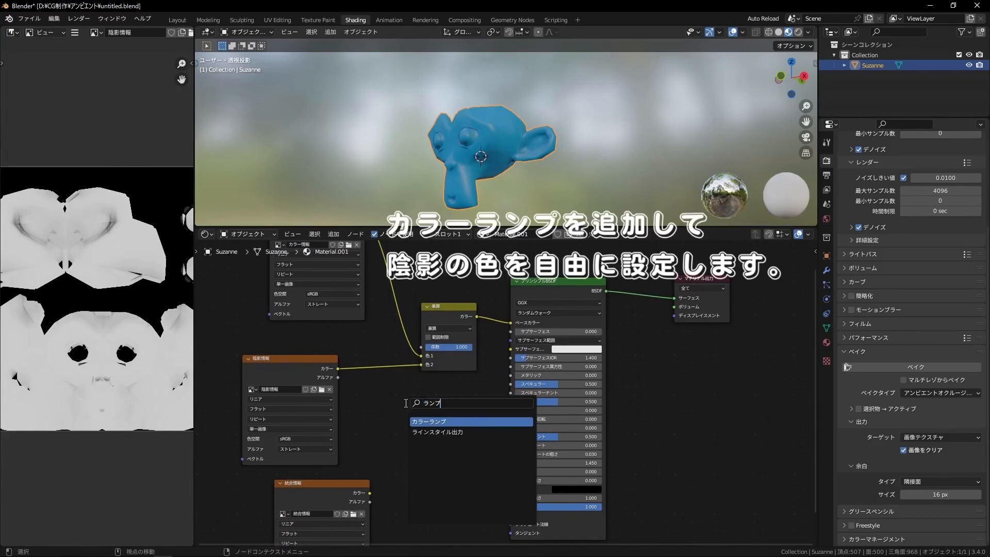
{"action": "key", "text": "Return"}
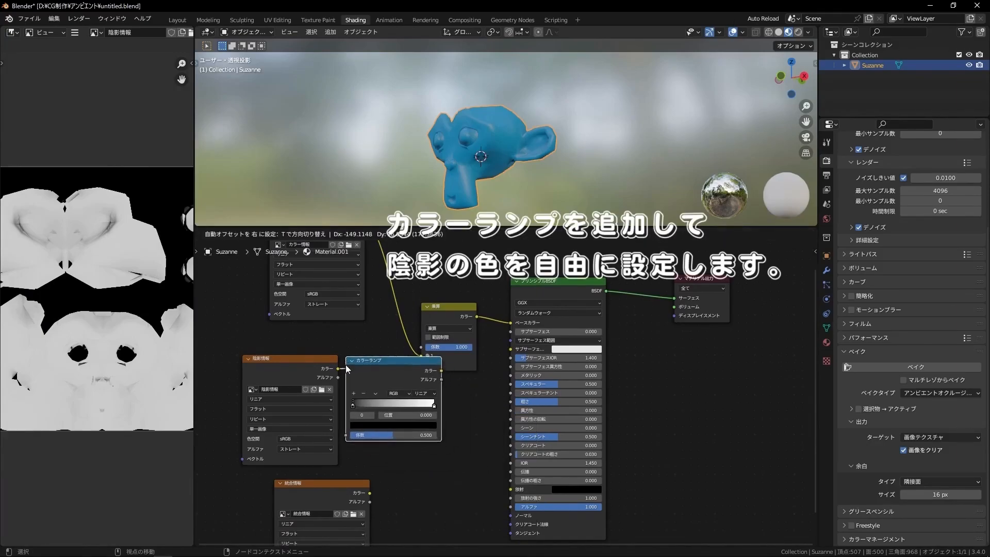
{"action": "left_click", "coordinate": [346, 369]}
Try a light green shadow color on the color ramp's dark stop, shifted to a position of about 0.3
{"action": "scroll", "coordinate": [379, 411], "scroll_direction": "up", "scroll_amount": 1}
{"action": "left_click_drag", "start_coordinate": [379, 411], "coordinate": [390, 407]}
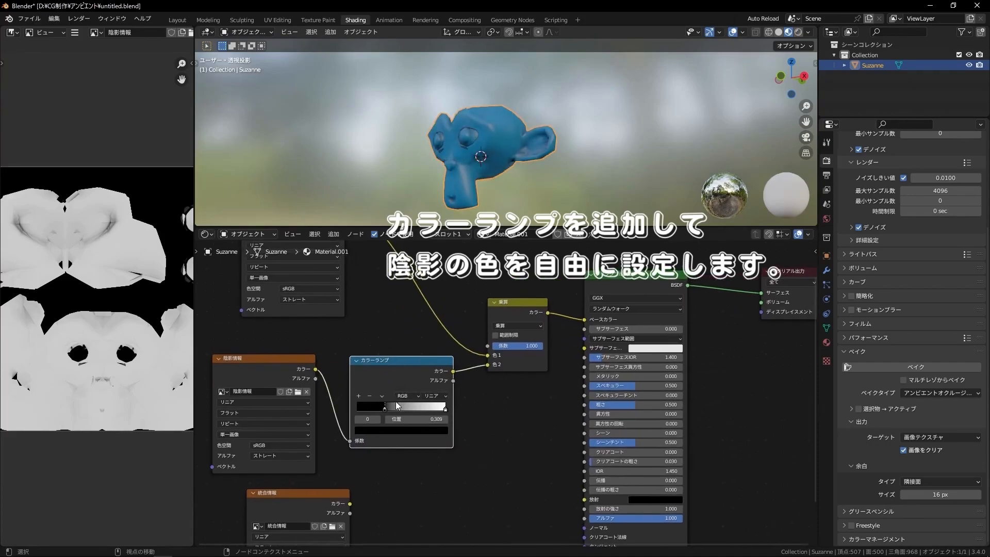
{"action": "left_click", "coordinate": [390, 432]}
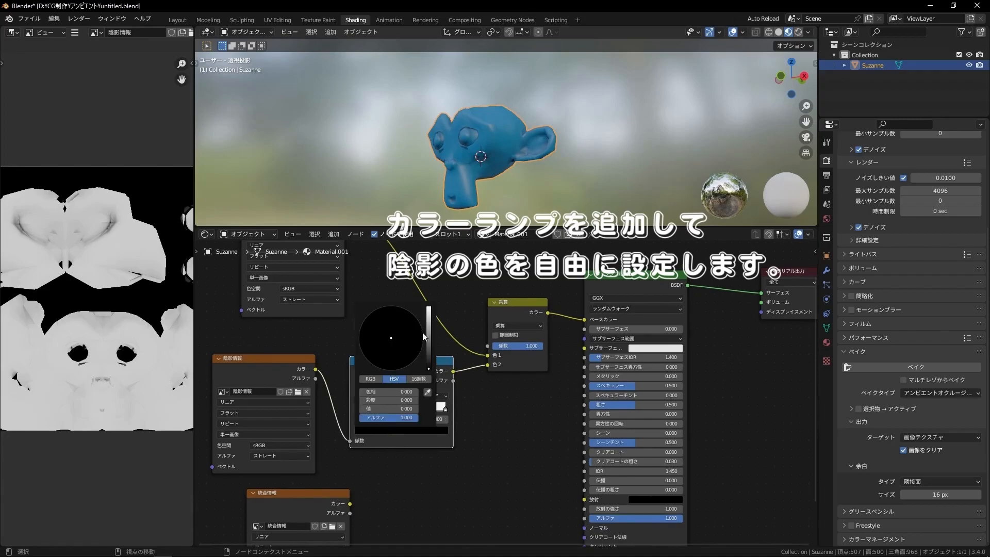
{"action": "left_click", "coordinate": [430, 342]}
{"action": "mouse_move", "coordinate": [408, 338]}
{"action": "left_mouse_down"}
{"action": "mouse_move", "coordinate": [409, 310]}
{"action": "mouse_move", "coordinate": [429, 307]}
{"action": "mouse_move", "coordinate": [384, 322]}
{"action": "mouse_move", "coordinate": [401, 328]}
{"action": "mouse_move", "coordinate": [371, 332]}
{"action": "left_mouse_up"}
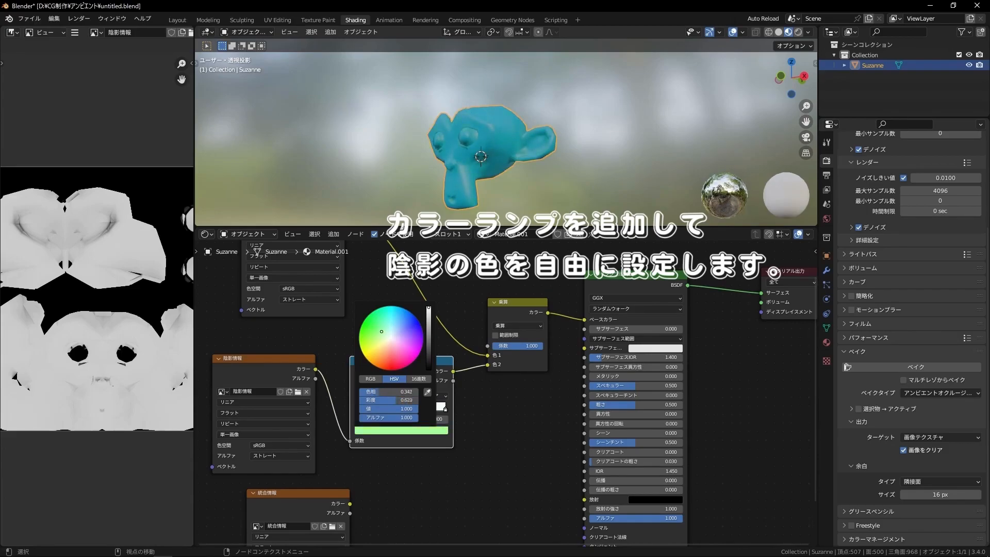
{"action": "scroll", "coordinate": [483, 181], "scroll_direction": "up", "scroll_amount": 2}
{"action": "middle_click_drag", "start_coordinate": [483, 181], "coordinate": [561, 161]}
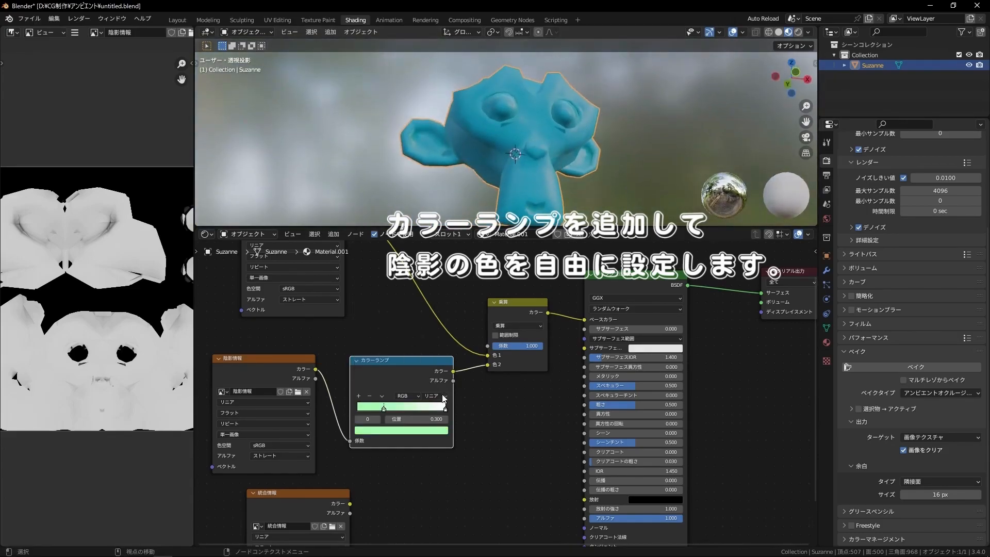
Try an orange-red shadow color with the ramp's dark stop at about 0.418 and check the ear
{"action": "left_click_drag", "start_coordinate": [440, 408], "coordinate": [386, 406]}
{"action": "left_click", "coordinate": [401, 430]}
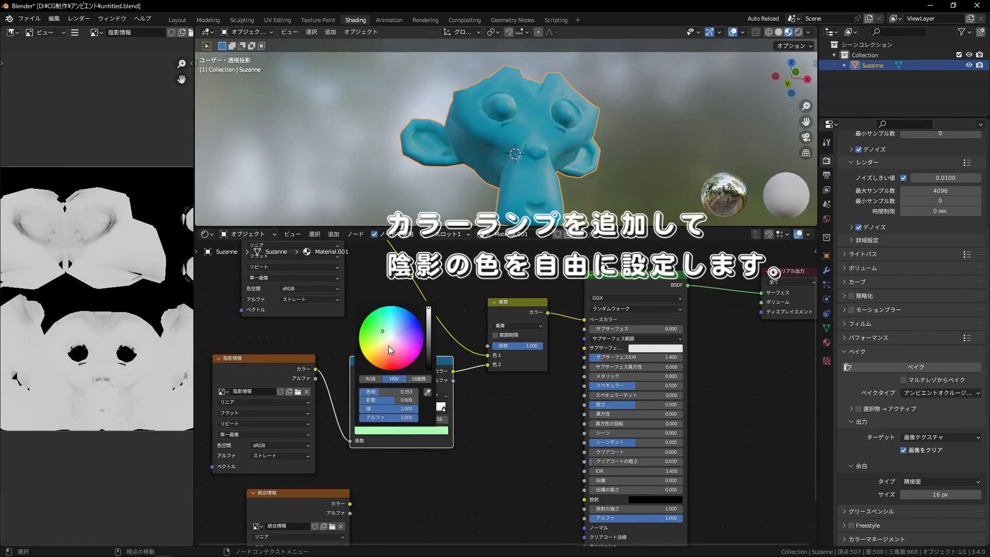
{"action": "left_click", "coordinate": [382, 366]}
{"action": "middle_click_drag", "start_coordinate": [624, 147], "coordinate": [567, 165]}
{"action": "scroll", "coordinate": [580, 158], "scroll_direction": "up", "scroll_amount": 4}
{"action": "scroll", "coordinate": [543, 151], "scroll_direction": "up", "scroll_amount": 3}
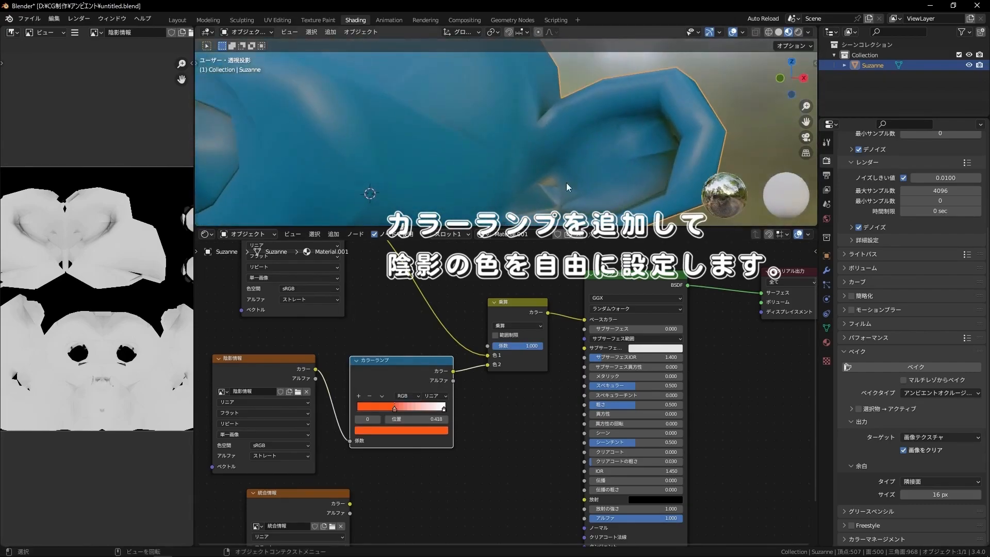
Try a saturated blue shadow color with the ramp's dark stop at about 0.464
{"action": "mouse_move", "coordinate": [394, 407]}
{"action": "left_mouse_down"}
{"action": "mouse_move", "coordinate": [364, 406]}
{"action": "mouse_move", "coordinate": [391, 404]}
{"action": "left_mouse_up"}
{"action": "left_click", "coordinate": [396, 430]}
{"action": "left_click_drag", "start_coordinate": [414, 336], "coordinate": [417, 320]}
{"action": "left_click_drag", "start_coordinate": [391, 406], "coordinate": [400, 399]}
{"action": "scroll", "coordinate": [565, 150], "scroll_direction": "down", "scroll_amount": 6}
{"action": "middle_click_drag", "start_coordinate": [533, 168], "coordinate": [490, 186]}
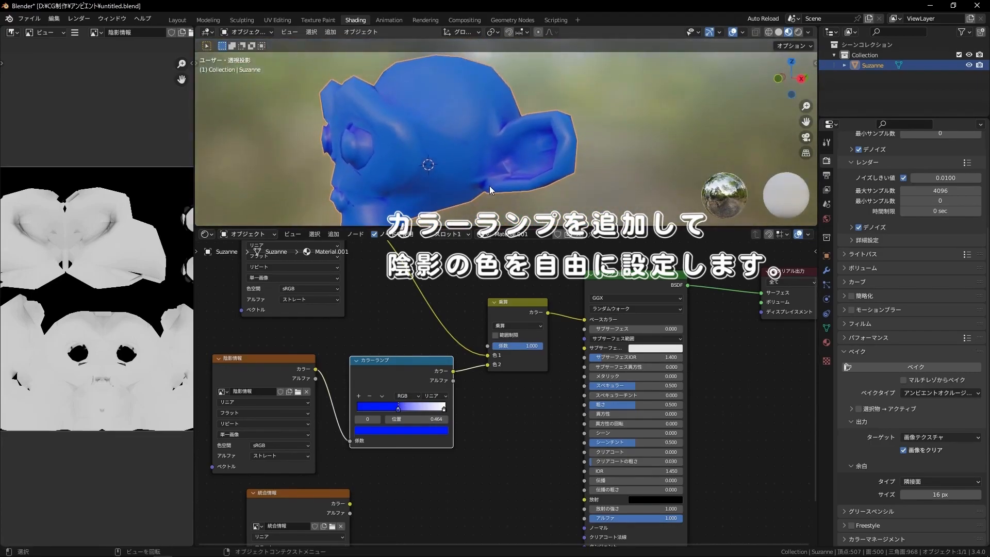
Try a bright yellow-green shadow color with the ramp's dark stop at a position of about 0.250
{"action": "left_click_drag", "start_coordinate": [386, 406], "coordinate": [374, 405]}
{"action": "mouse_move", "coordinate": [436, 405]}
{"action": "left_mouse_down"}
{"action": "mouse_move", "coordinate": [357, 408]}
{"action": "mouse_move", "coordinate": [385, 407]}
{"action": "left_mouse_up"}
{"action": "left_click", "coordinate": [382, 433]}
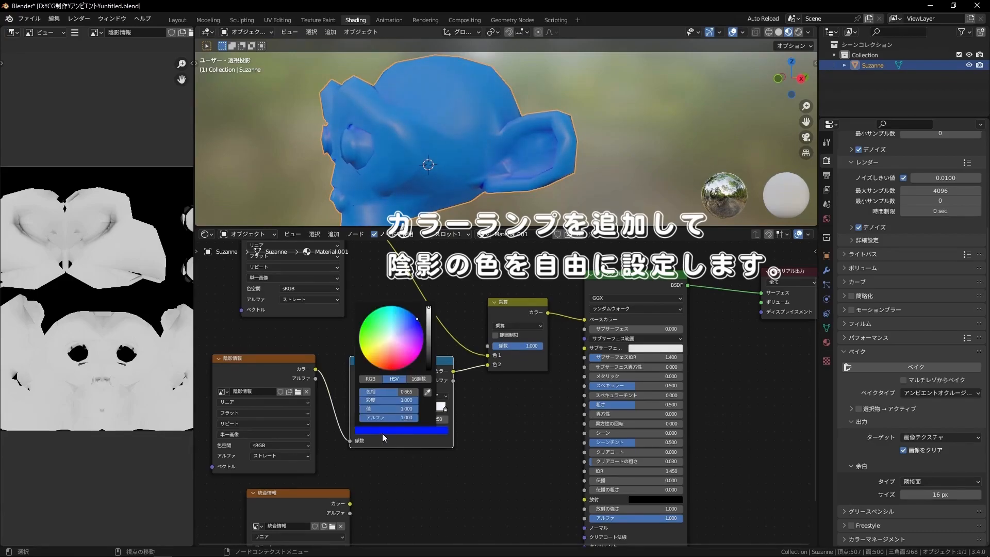
{"action": "left_click_drag", "start_coordinate": [383, 359], "coordinate": [373, 319]}
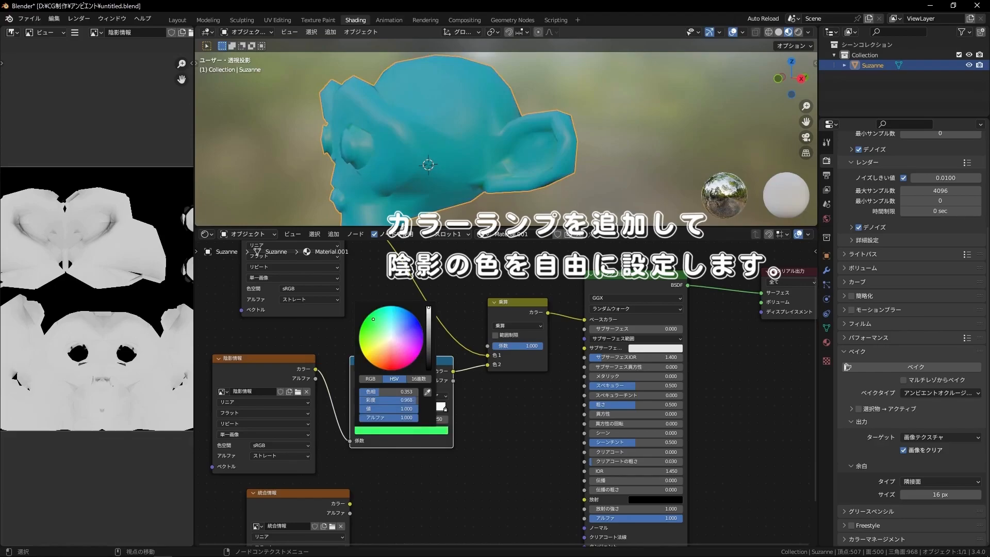
{"action": "scroll", "coordinate": [428, 154], "scroll_direction": "up", "scroll_amount": 2}
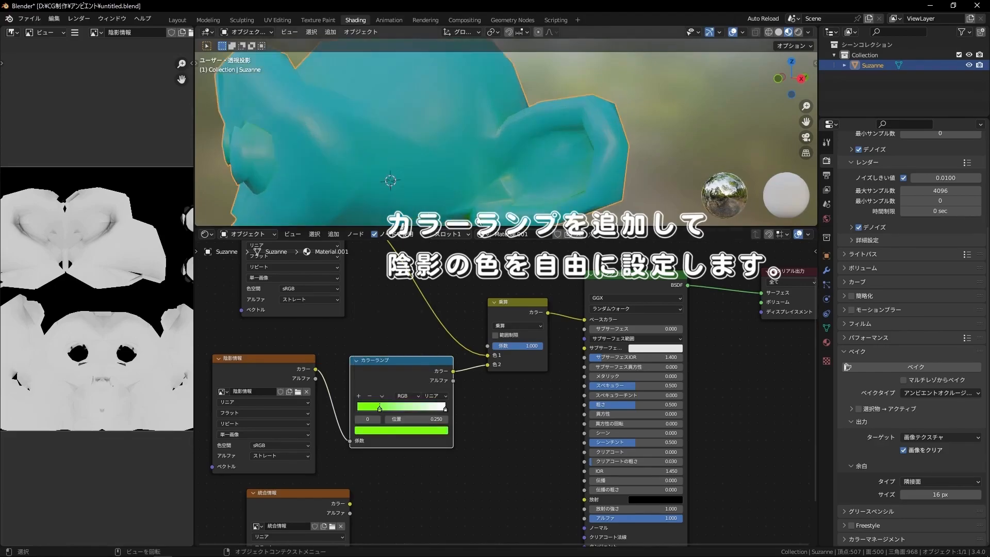
{"action": "middle_click_drag", "start_coordinate": [428, 155], "coordinate": [446, 155]}
{"action": "scroll", "coordinate": [446, 155], "scroll_direction": "up", "scroll_amount": 1}
Shift the green ramp stop to about 0.305, then deselect the monkey and inspect its shadows
{"action": "left_click_drag", "start_coordinate": [384, 411], "coordinate": [391, 403]}
{"action": "scroll", "coordinate": [471, 135], "scroll_direction": "down", "scroll_amount": 7}
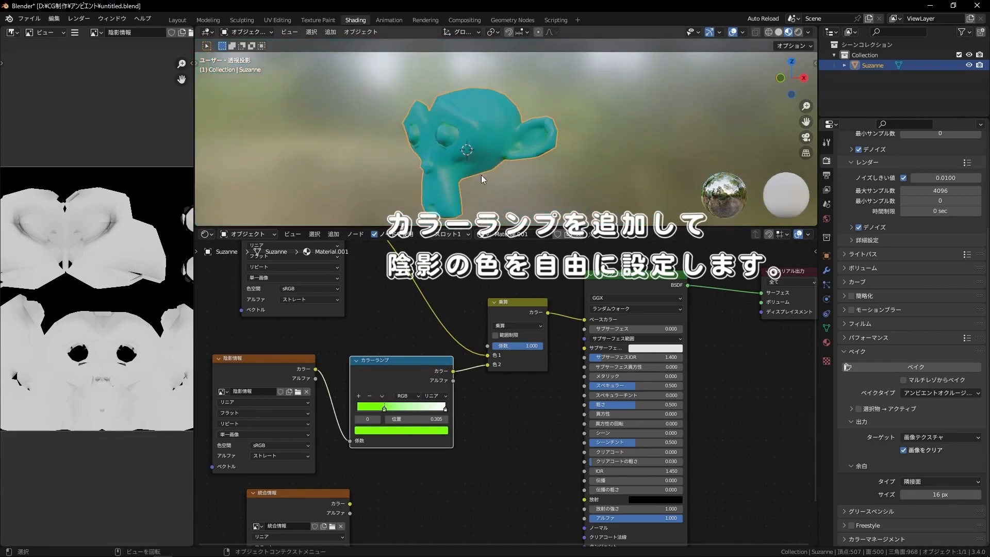
{"action": "left_click", "coordinate": [499, 187]}
{"action": "middle_click_drag", "start_coordinate": [501, 187], "coordinate": [518, 198]}
{"action": "scroll", "coordinate": [515, 192], "scroll_direction": "up", "scroll_amount": 4}
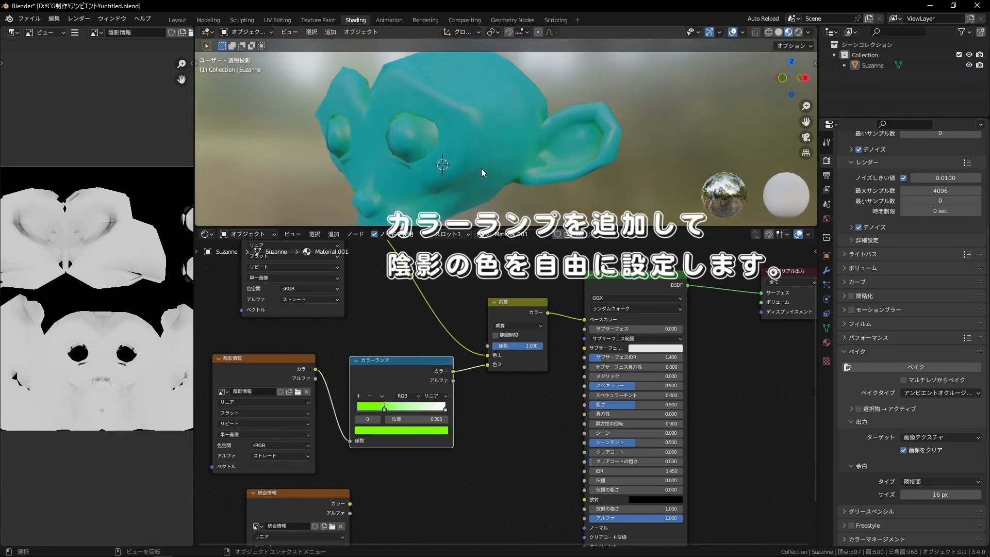
Change the color ramp's shadow stop to a dark green and check the face from the front
{"action": "left_click", "coordinate": [390, 431]}
{"action": "left_click_drag", "start_coordinate": [398, 333], "coordinate": [374, 353]}
{"action": "left_click_drag", "start_coordinate": [431, 332], "coordinate": [359, 341]}
{"action": "middle_click_drag", "start_coordinate": [480, 170], "coordinate": [449, 185]}
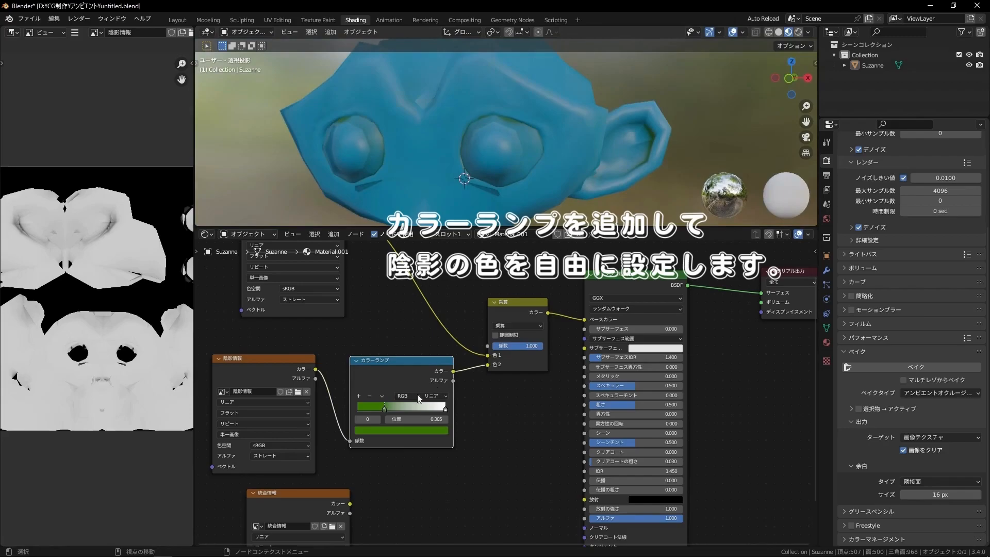
Set the ramp's shadow stop to a position of about 0.173 and darken its green to nearly black
{"action": "left_click_drag", "start_coordinate": [379, 410], "coordinate": [372, 408]}
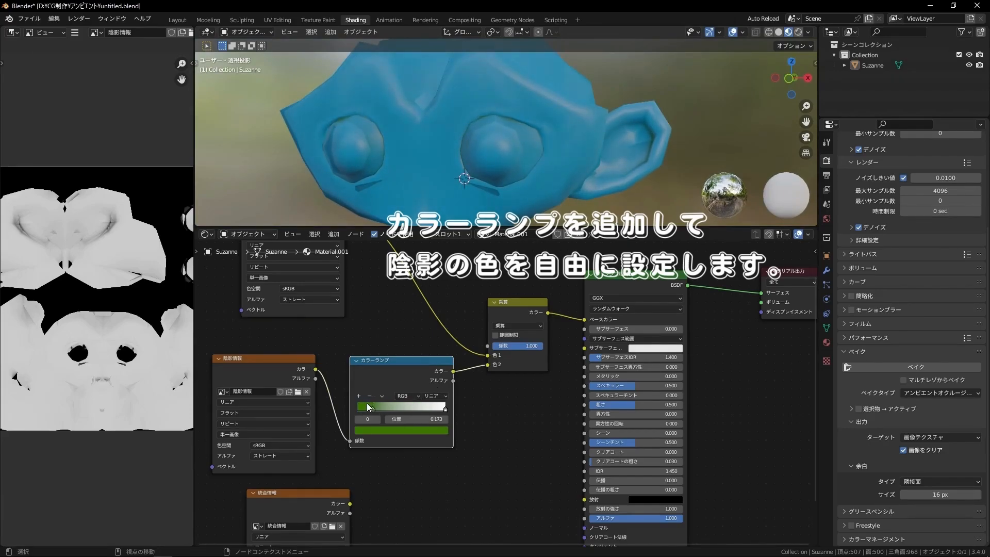
{"action": "left_click", "coordinate": [385, 430]}
{"action": "left_click_drag", "start_coordinate": [427, 345], "coordinate": [429, 364]}
{"action": "scroll", "coordinate": [645, 147], "scroll_direction": "down", "scroll_amount": 1}
{"action": "middle_click_drag", "start_coordinate": [648, 162], "coordinate": [598, 166]}
Move the 統合情報 texture node below the color ramp, keeping it active as the bake target, and select the monkey
{"action": "middle_click_drag", "start_coordinate": [525, 435], "coordinate": [498, 396]}
{"action": "left_click_drag", "start_coordinate": [268, 468], "coordinate": [424, 462]}
{"action": "scroll", "coordinate": [423, 459], "scroll_direction": "down", "scroll_amount": 1}
{"action": "left_click", "coordinate": [479, 139]}
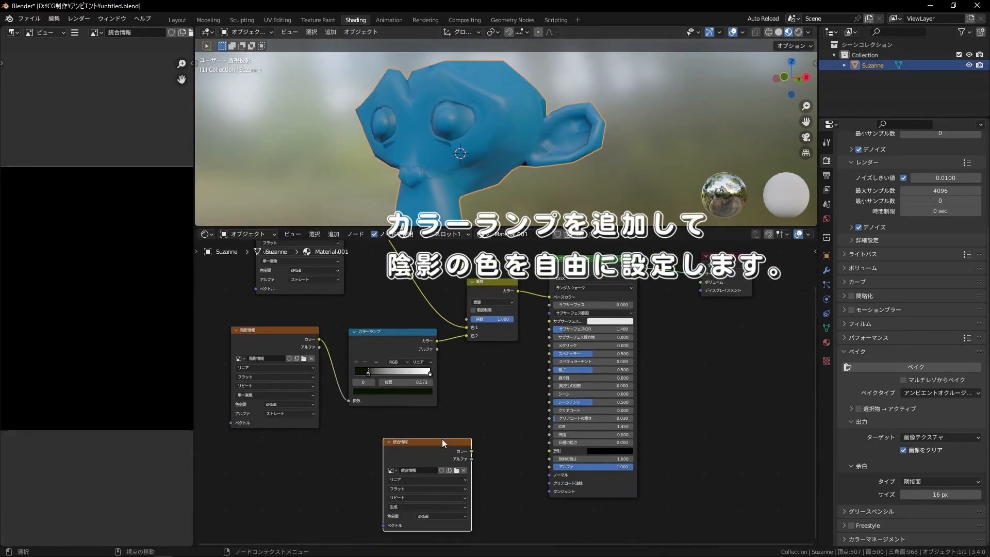
Set the bake type to Diffuse (ディフューズ) and bake the combined color and shading into the 統合情報 image
{"action": "left_click", "coordinate": [929, 392]}
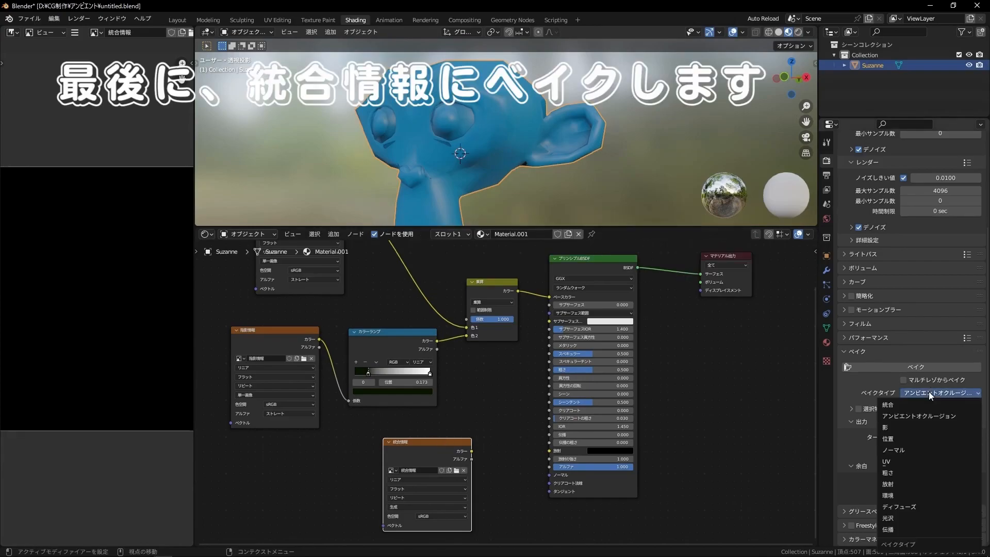
{"action": "left_click", "coordinate": [912, 507]}
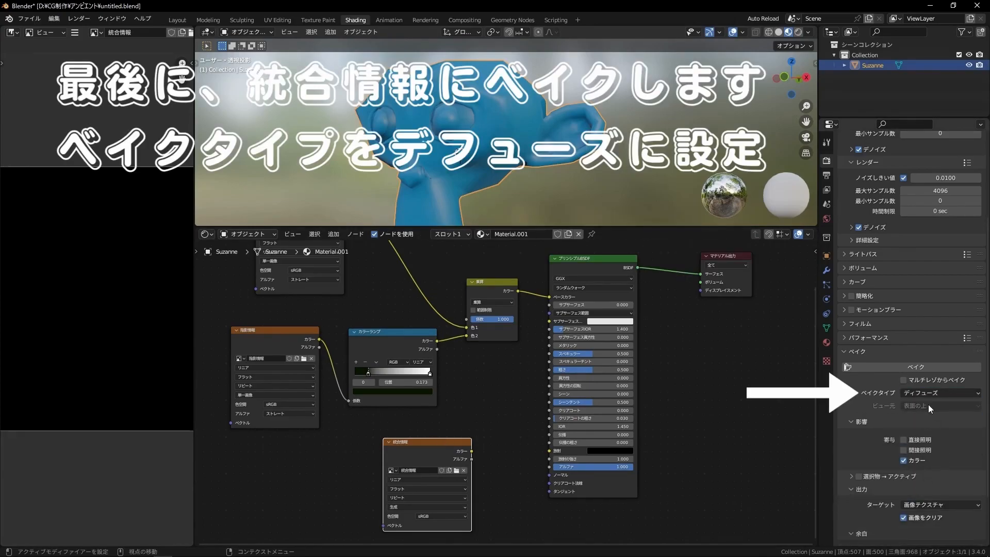
{"action": "left_click", "coordinate": [902, 368]}
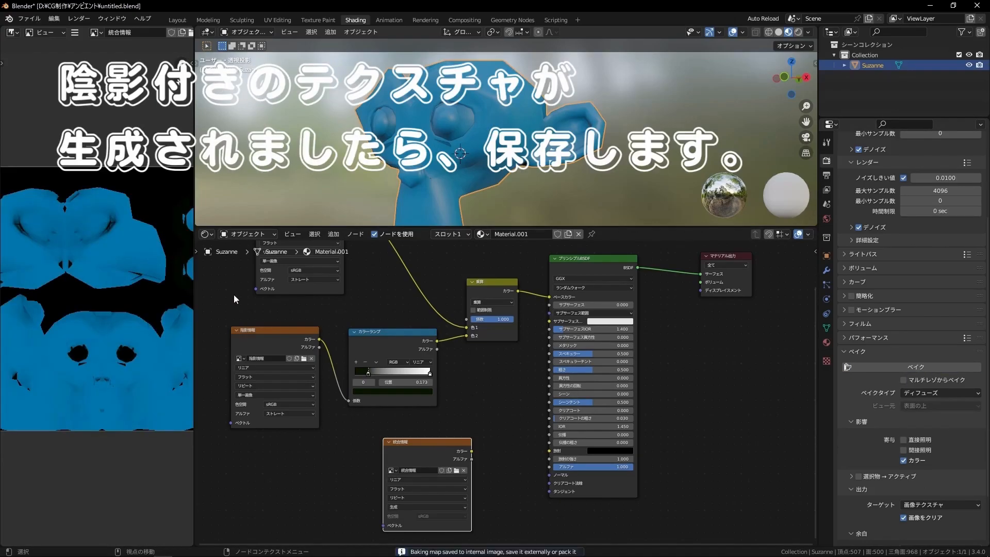
Widen the image editor and examine the baked 統合情報 texture in full
{"action": "left_click_drag", "start_coordinate": [196, 280], "coordinate": [352, 284]}
{"action": "scroll", "coordinate": [269, 291], "scroll_direction": "down", "scroll_amount": 3}
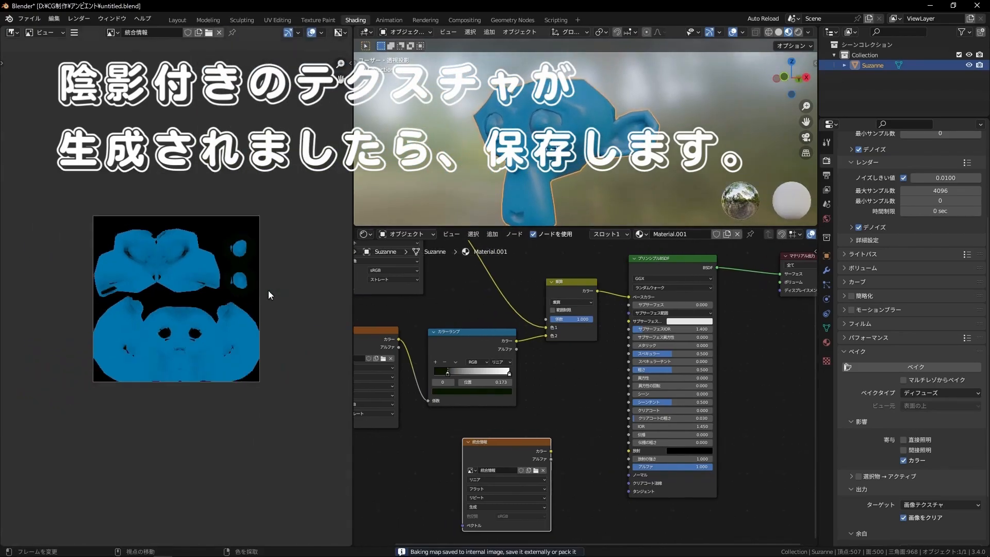
{"action": "scroll", "coordinate": [270, 299], "scroll_direction": "up", "scroll_amount": 3}
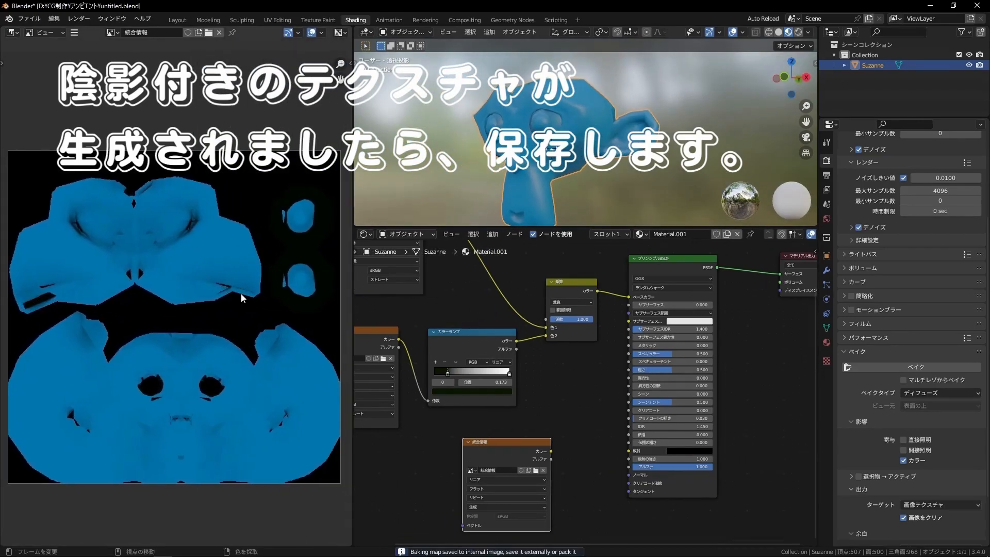
{"action": "scroll", "coordinate": [241, 293], "scroll_direction": "down", "scroll_amount": 1}
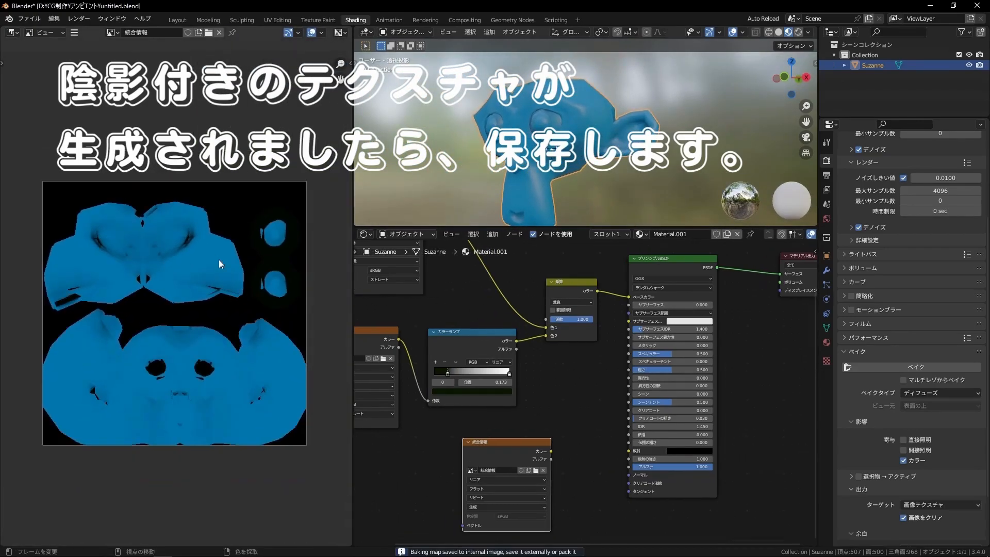
Save the baked 統合情報 image to an external file
{"action": "left_click", "coordinate": [75, 34]}
{"action": "mouse_move", "coordinate": [113, 54]}
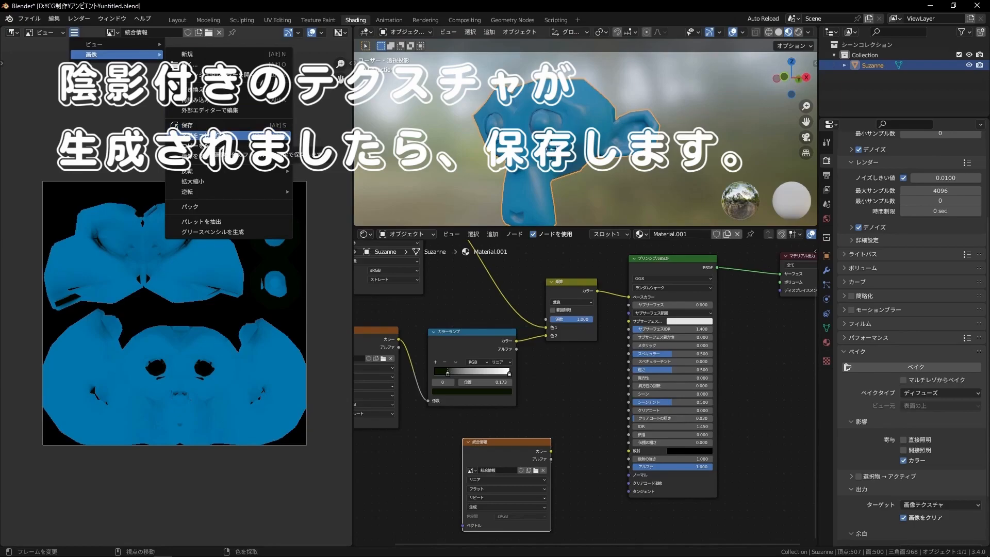
{"action": "left_click", "coordinate": [227, 135]}
{"action": "left_click", "coordinate": [664, 422]}
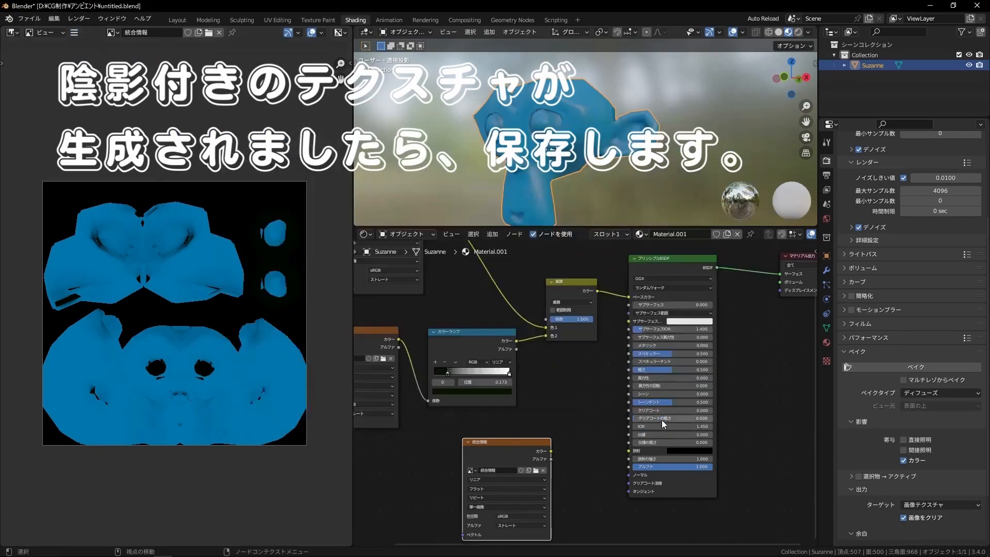
Tidy the node positions and connect the 統合情報 texture's Color output to the Principled BSDF's Base Color
{"action": "middle_click_drag", "start_coordinate": [541, 412], "coordinate": [454, 386]}
{"action": "scroll", "coordinate": [476, 397], "scroll_direction": "down", "scroll_amount": 1}
{"action": "left_click_drag", "start_coordinate": [421, 445], "coordinate": [445, 437]}
{"action": "middle_click_drag", "start_coordinate": [473, 400], "coordinate": [596, 392]}
{"action": "left_click_drag", "start_coordinate": [569, 423], "coordinate": [558, 425]}
{"action": "middle_click_drag", "start_coordinate": [585, 392], "coordinate": [565, 400]}
{"action": "left_click_drag", "start_coordinate": [595, 289], "coordinate": [617, 312]}
{"action": "middle_click_drag", "start_coordinate": [603, 338], "coordinate": [587, 340]}
{"action": "left_click", "coordinate": [514, 440]}
{"action": "left_click_drag", "start_coordinate": [557, 439], "coordinate": [614, 300]}
Delete the multiply mix node and the color ramp node from the material
{"action": "scroll", "coordinate": [576, 366], "scroll_direction": "down", "scroll_amount": 1}
{"action": "middle_click_drag", "start_coordinate": [536, 368], "coordinate": [584, 374]}
{"action": "left_click", "coordinate": [602, 295]}
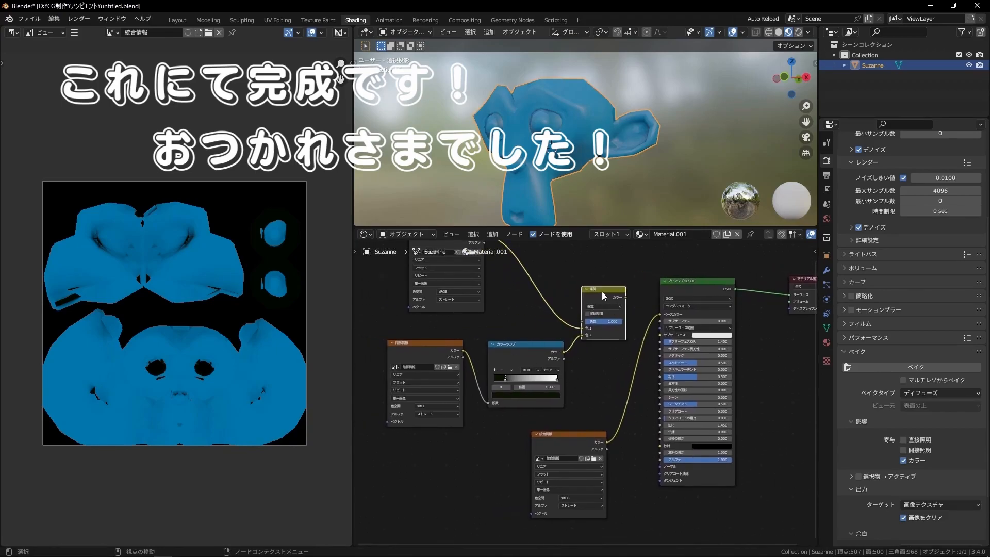
{"action": "key", "text": "x"}
{"action": "left_click", "coordinate": [536, 343]}
{"action": "key", "text": "x"}
Stack the カラー情報 texture node above the 陰影情報 node, both to the left of the 統合情報 node
{"action": "left_click_drag", "start_coordinate": [439, 344], "coordinate": [577, 336]}
{"action": "scroll", "coordinate": [539, 299], "scroll_direction": "down", "scroll_amount": 1}
{"action": "middle_click_drag", "start_coordinate": [532, 289], "coordinate": [524, 317]}
{"action": "left_click_drag", "start_coordinate": [449, 270], "coordinate": [464, 406]}
{"action": "middle_click_drag", "start_coordinate": [479, 334], "coordinate": [494, 261]}
{"action": "left_click_drag", "start_coordinate": [559, 296], "coordinate": [477, 427]}
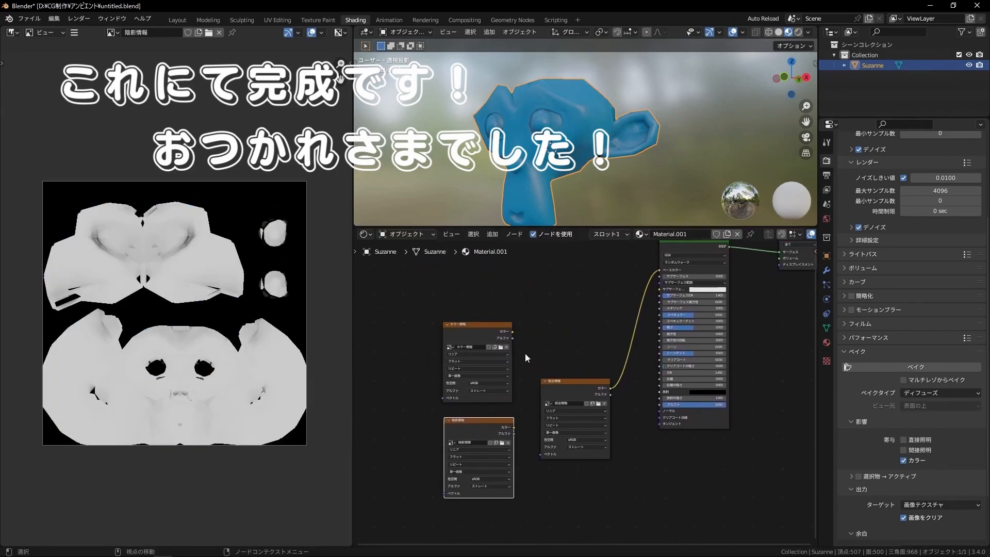
Compare the baked カラー情報, 陰影情報 and 統合情報 textures by making each texture node active in turn
{"action": "middle_click_drag", "start_coordinate": [530, 353], "coordinate": [499, 348]}
{"action": "left_click", "coordinate": [472, 327]}
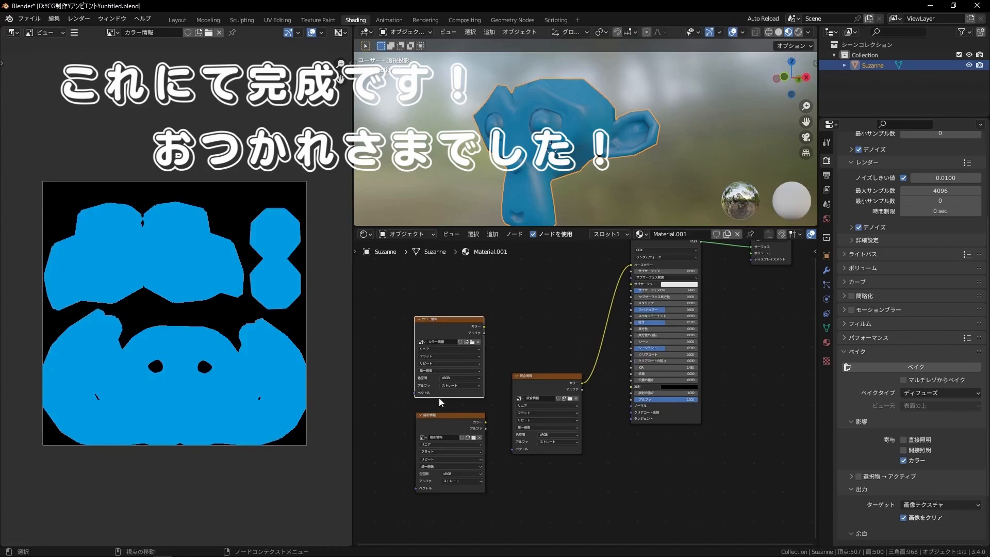
{"action": "left_click", "coordinate": [441, 420]}
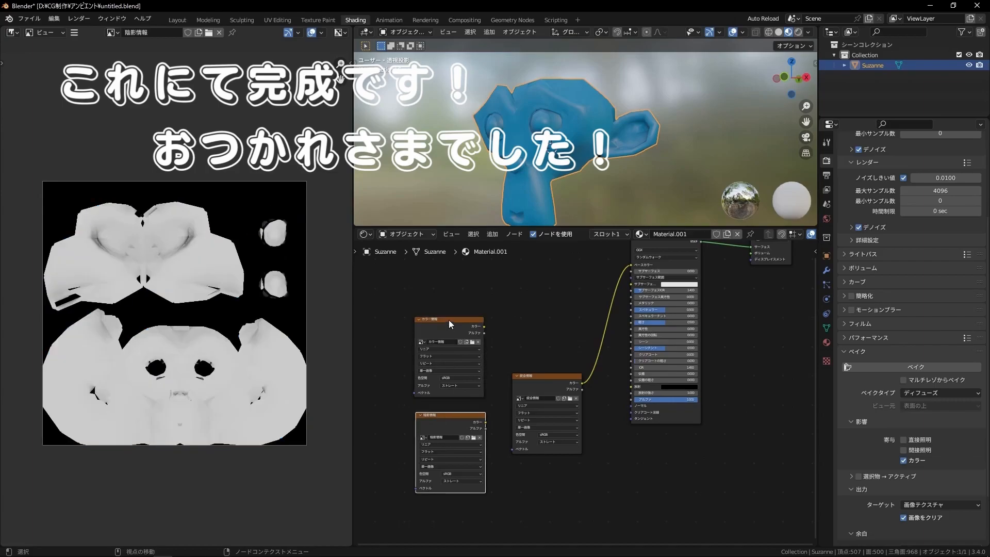
{"action": "left_click", "coordinate": [447, 323]}
{"action": "left_click", "coordinate": [453, 416]}
{"action": "left_click", "coordinate": [542, 381]}
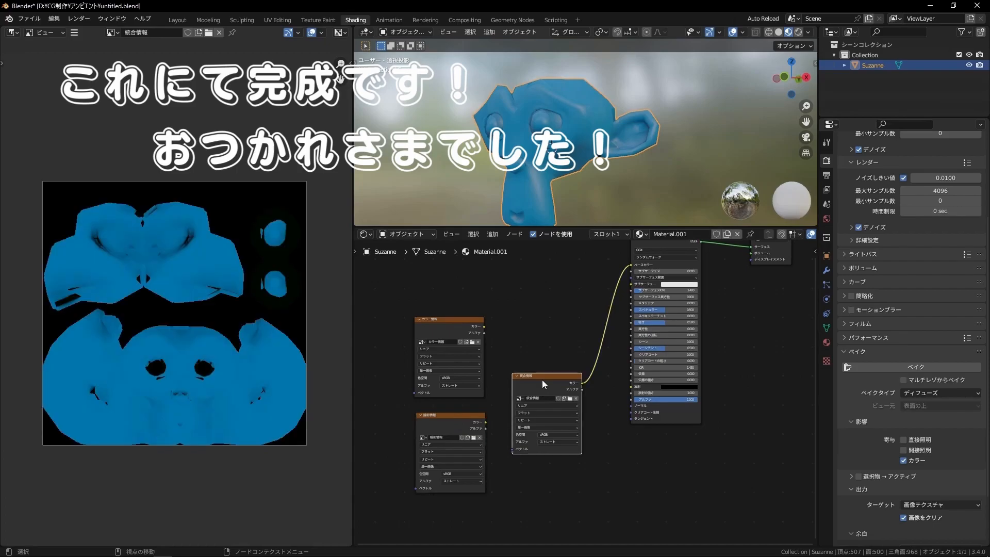
{"action": "left_click", "coordinate": [439, 333]}
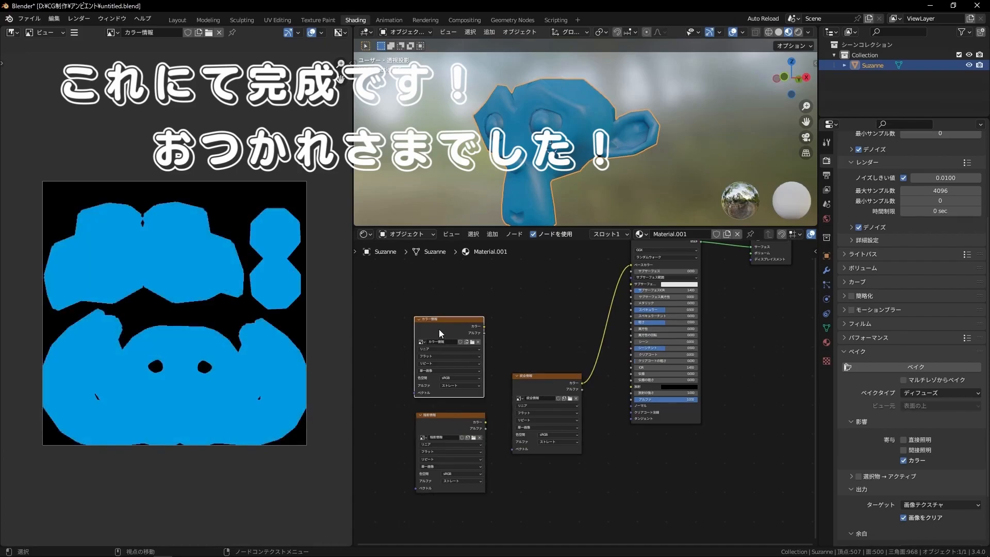
{"action": "left_click", "coordinate": [441, 417]}
{"action": "middle_click_drag", "start_coordinate": [569, 308], "coordinate": [517, 335]}
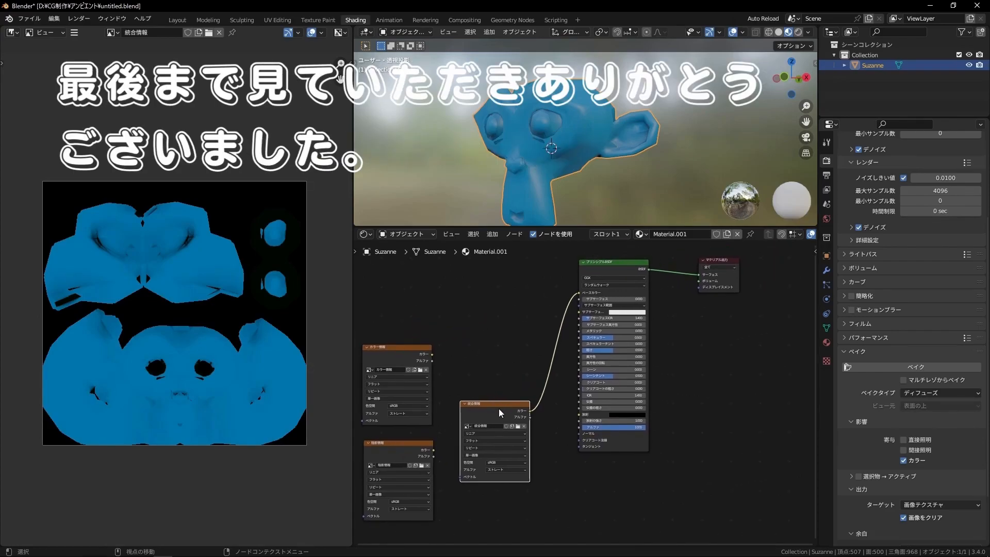
{"action": "scroll", "coordinate": [181, 325], "scroll_direction": "up", "scroll_amount": 1}
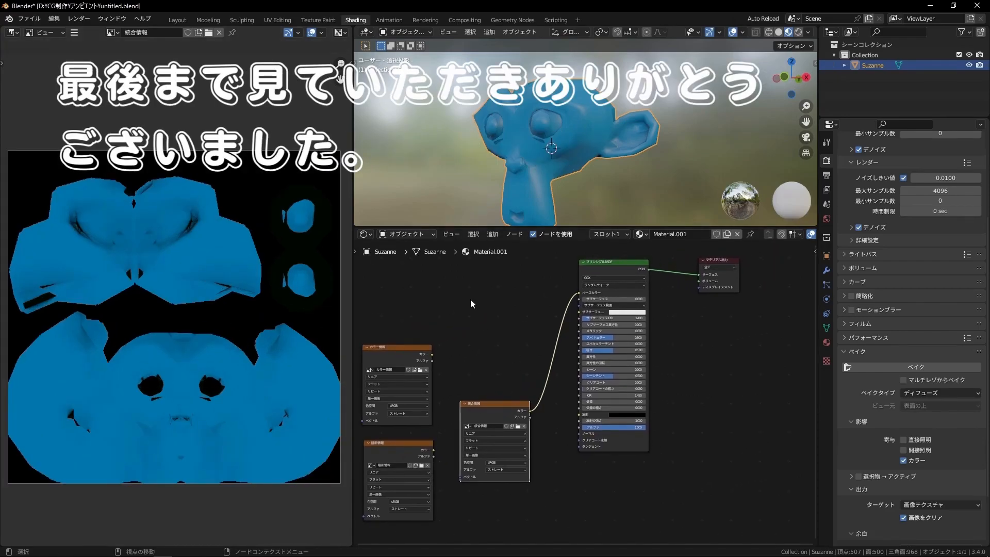